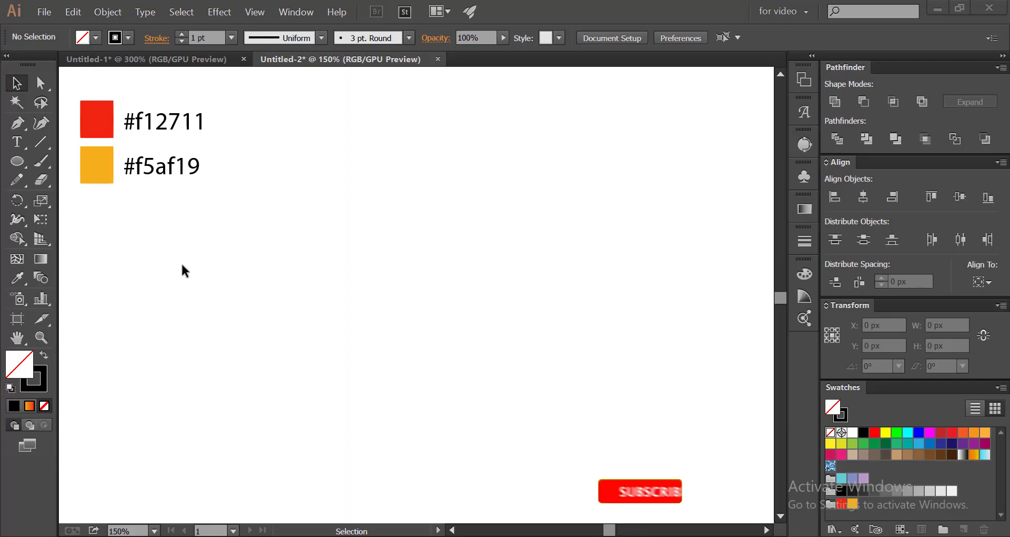
Draw a 250 px by 250 px circle with the Ellipse tool and move it to the middle of the canvas
click(20, 162)
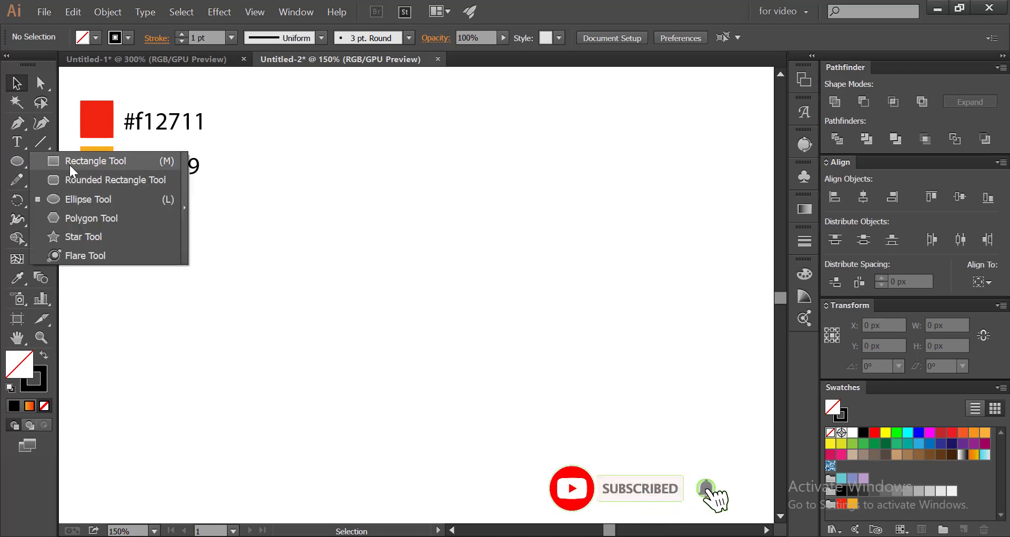
click(71, 198)
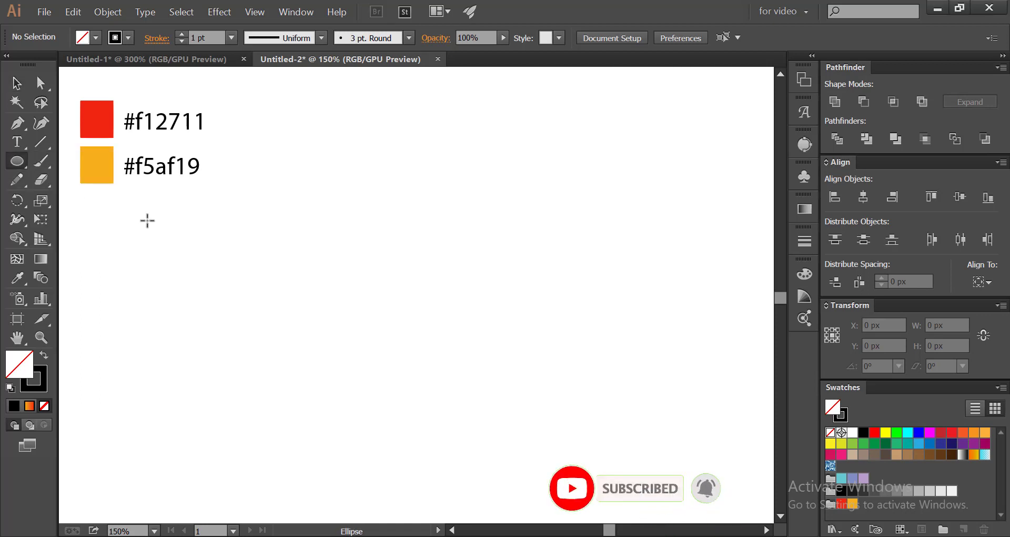
click(409, 308)
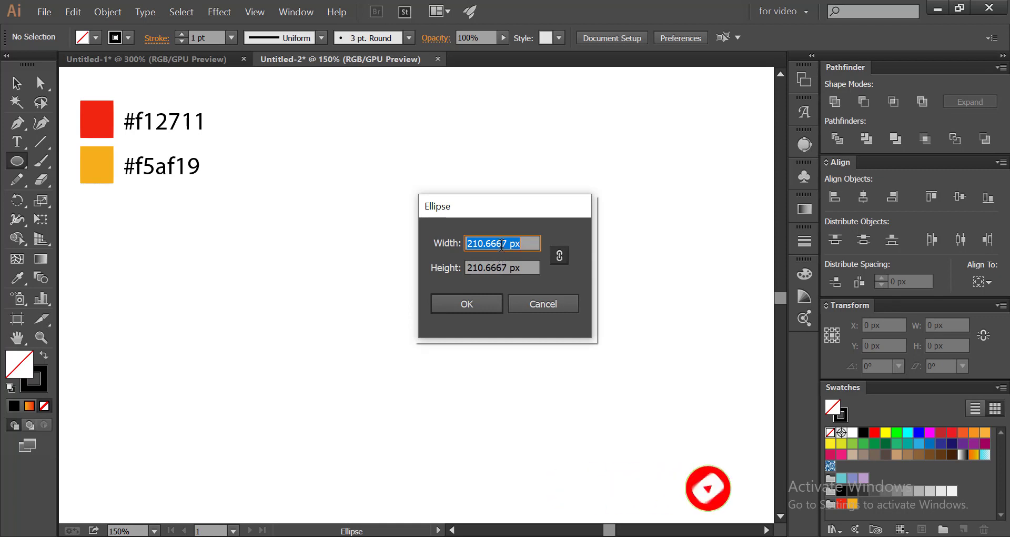
drag(509, 243, 448, 245)
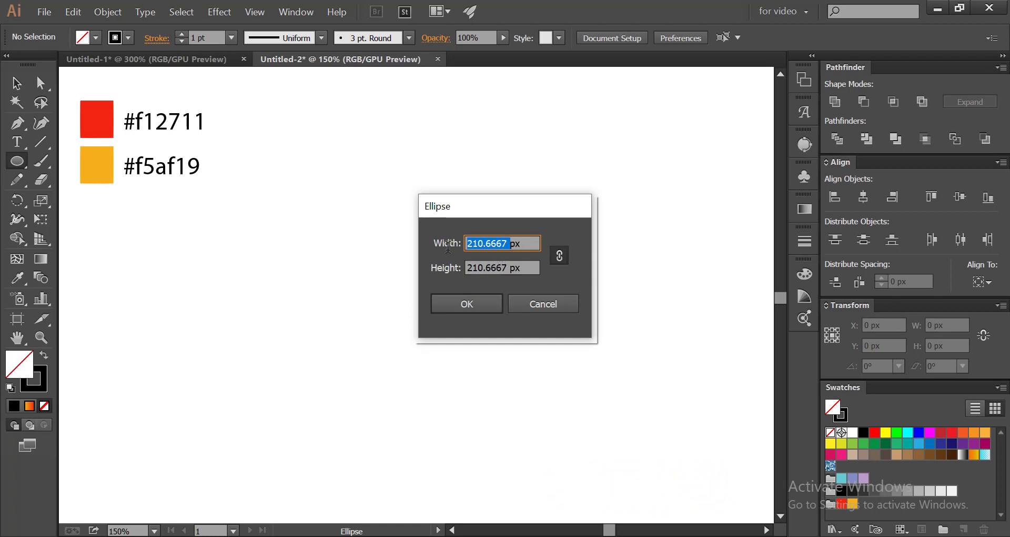
text(250)
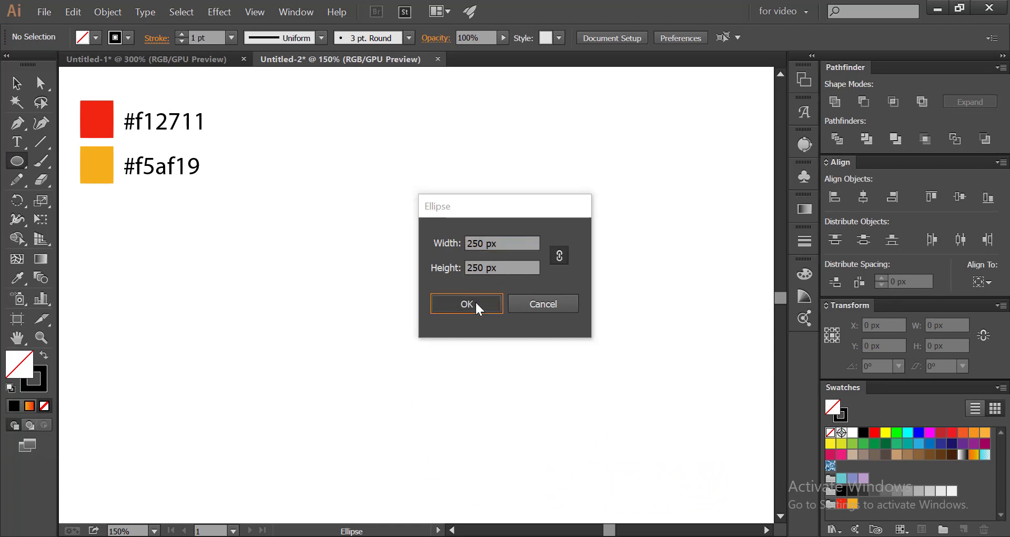
click(475, 301)
key(v)
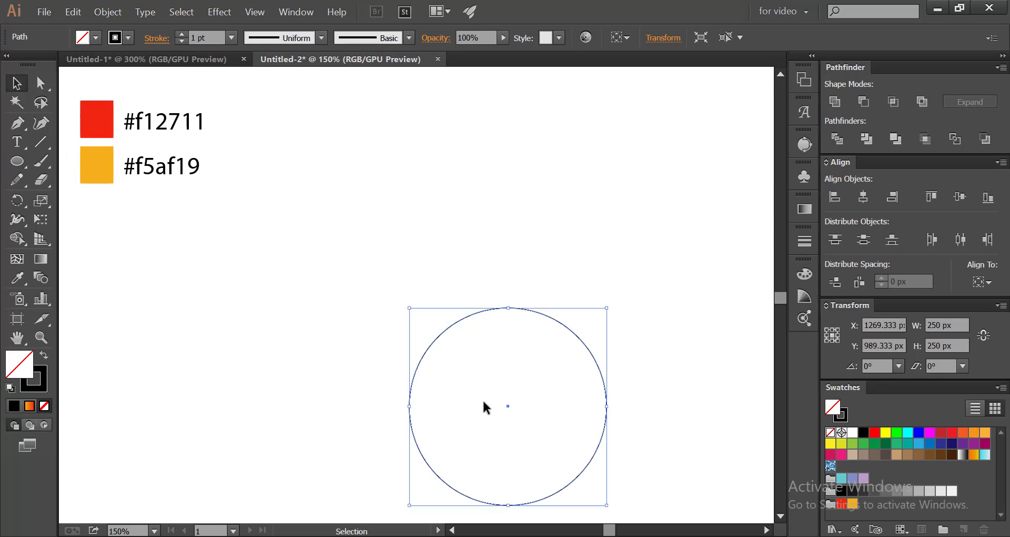
drag(507, 406, 412, 292)
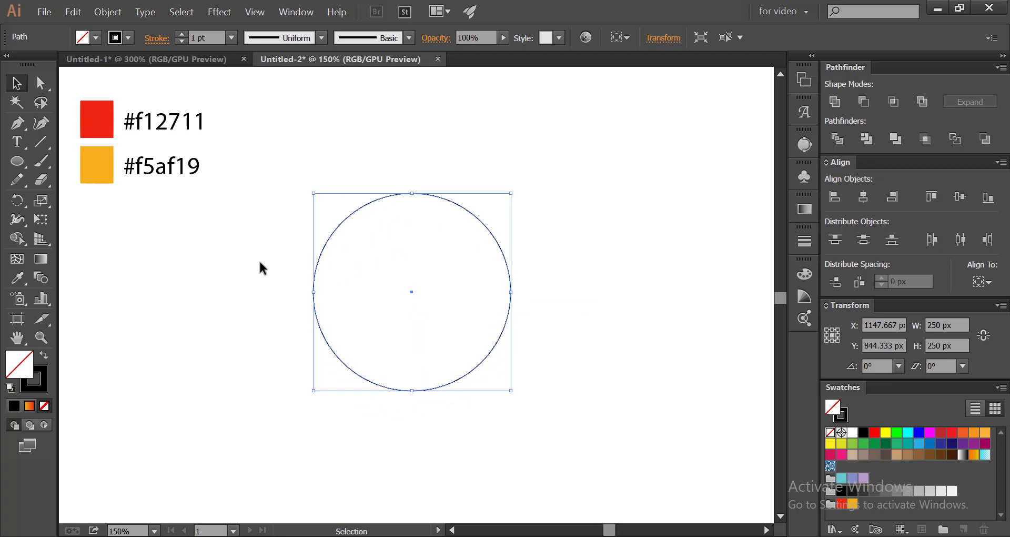
Duplicate the circle in place and move the copy about 125 px horizontally to the right so the two overlap
click(73, 12)
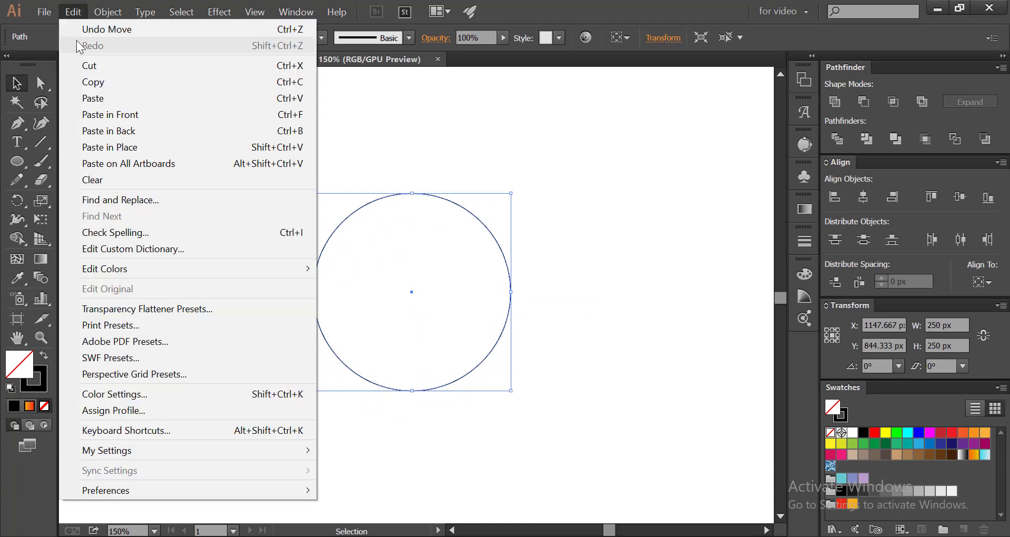
click(89, 83)
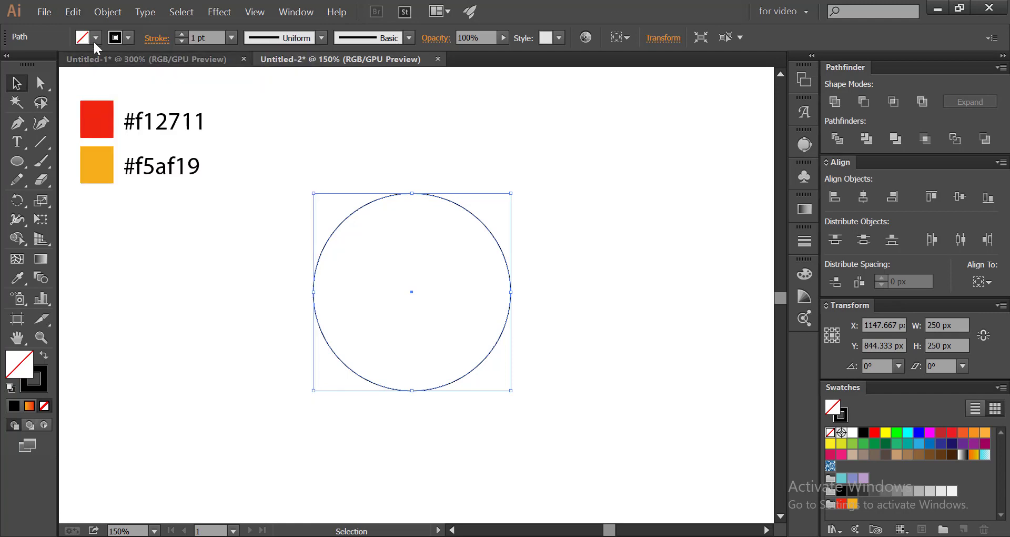
click(79, 14)
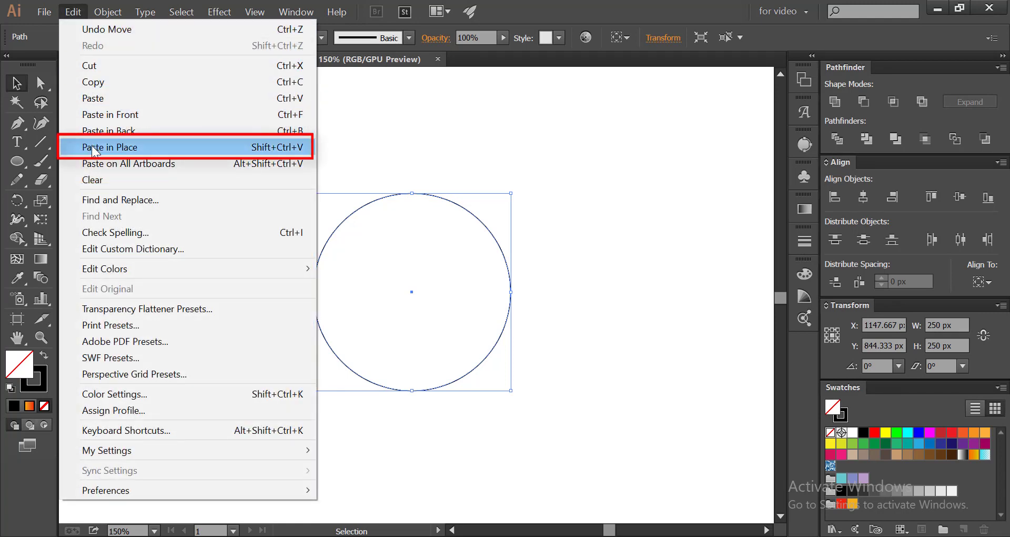
click(92, 146)
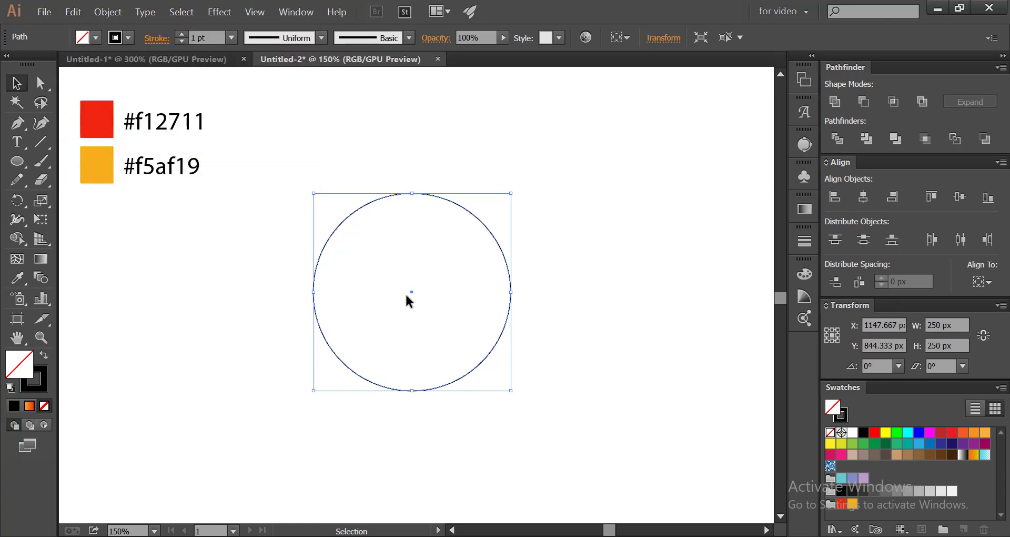
drag(412, 291, 508, 292)
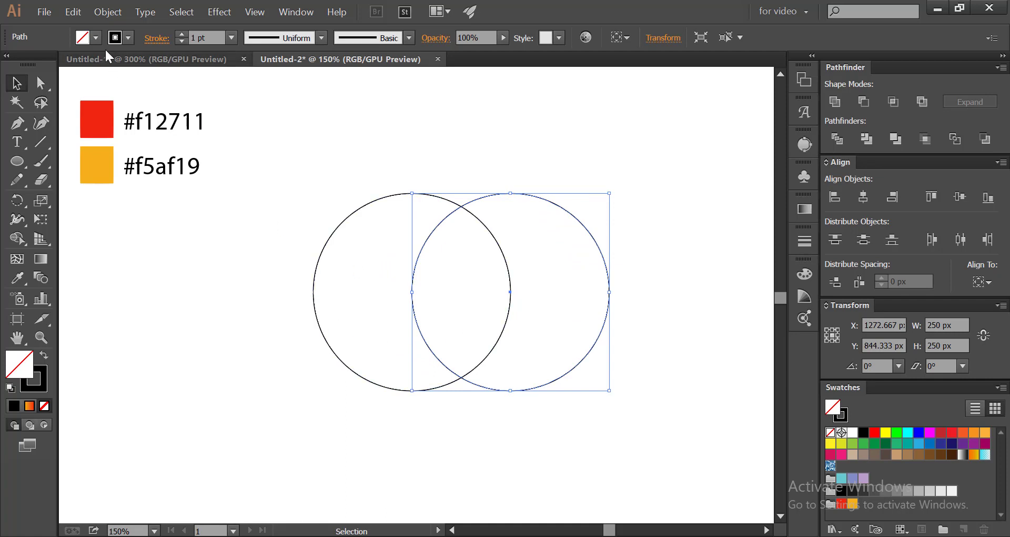
Duplicate the right circle in place and move the copy down between the two circles, centred near their lower intersection
click(358, 190)
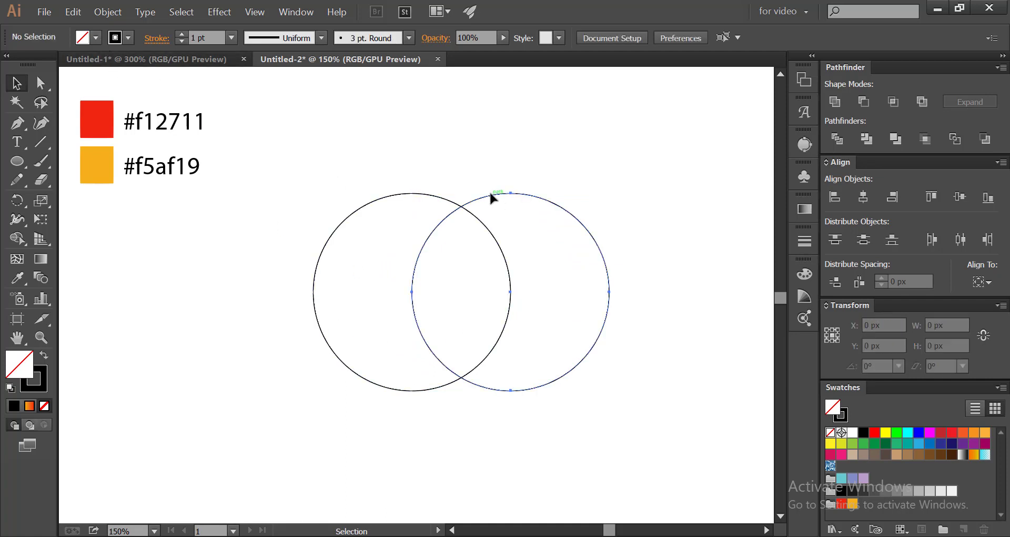
click(490, 193)
click(73, 12)
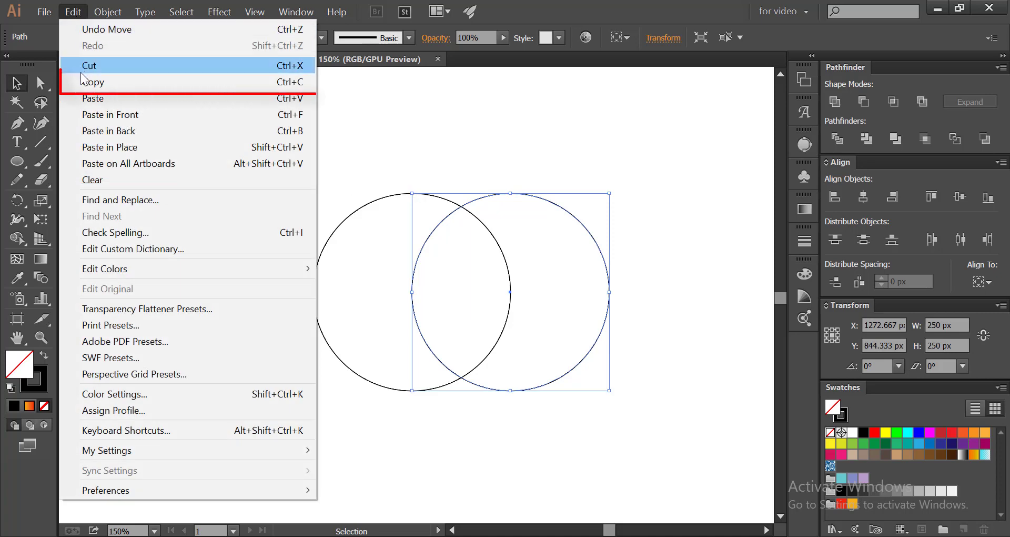
key(Escape)
click(72, 12)
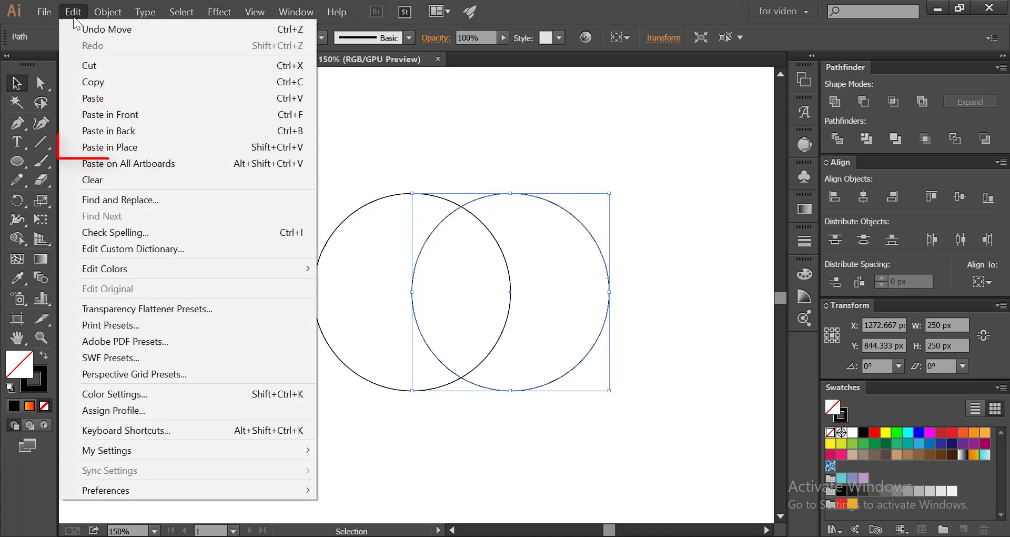
click(95, 151)
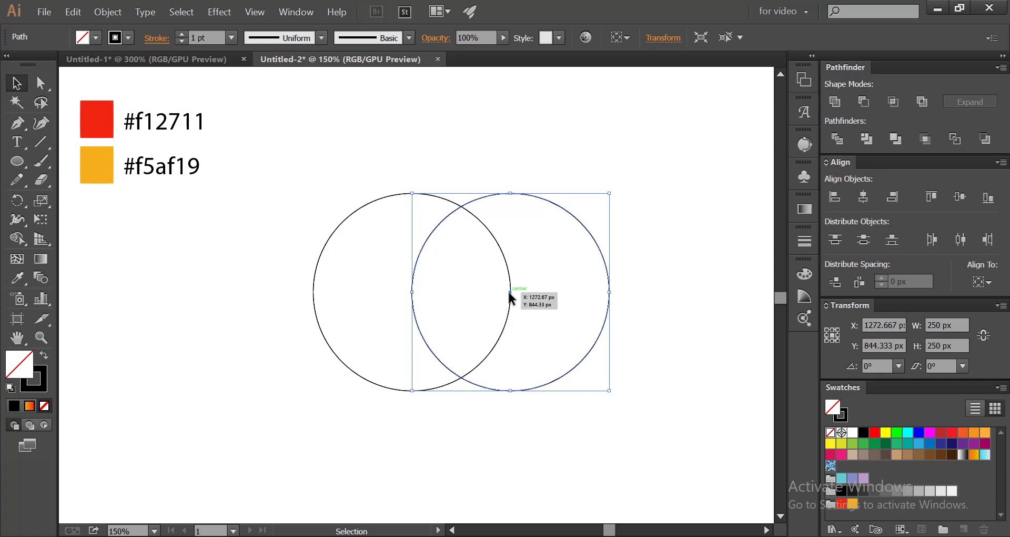
drag(509, 292, 456, 381)
click(257, 251)
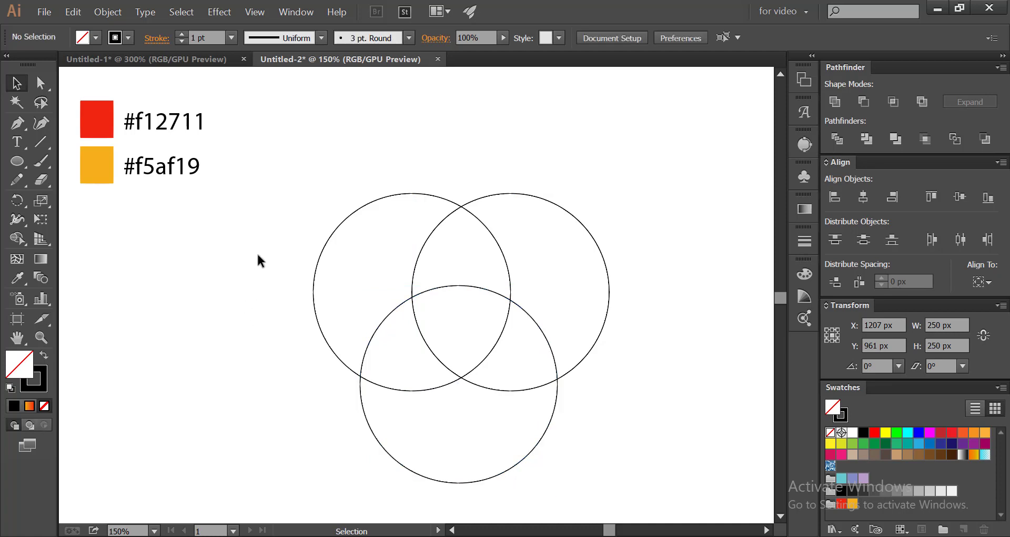
Group the two upper circles
drag(388, 226, 580, 233)
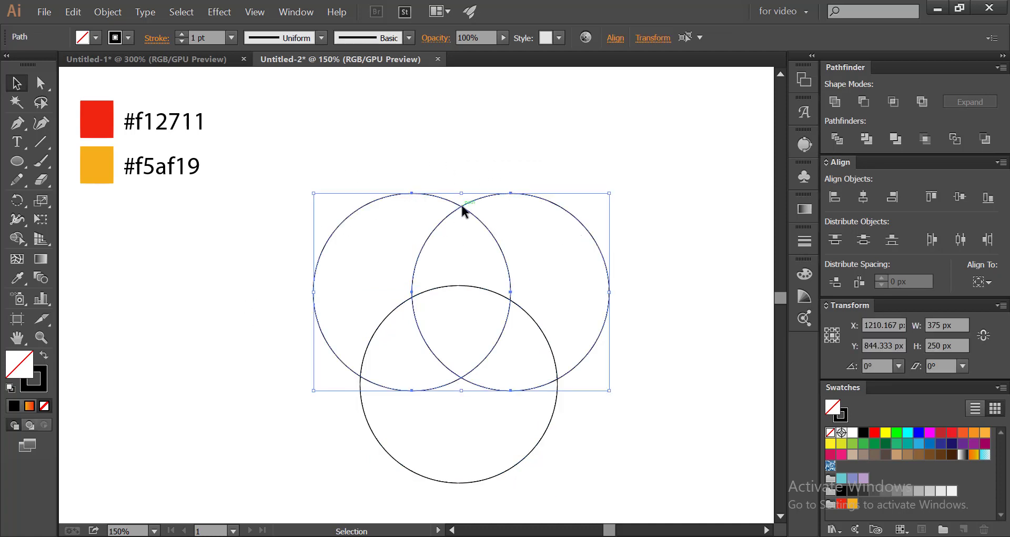
right_click(462, 203)
click(490, 271)
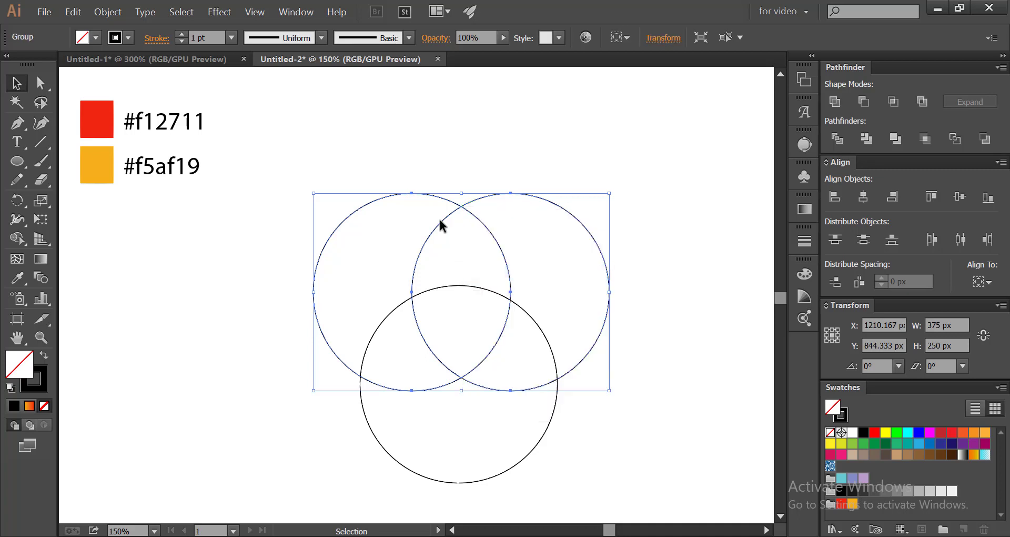
click(394, 152)
click(457, 207)
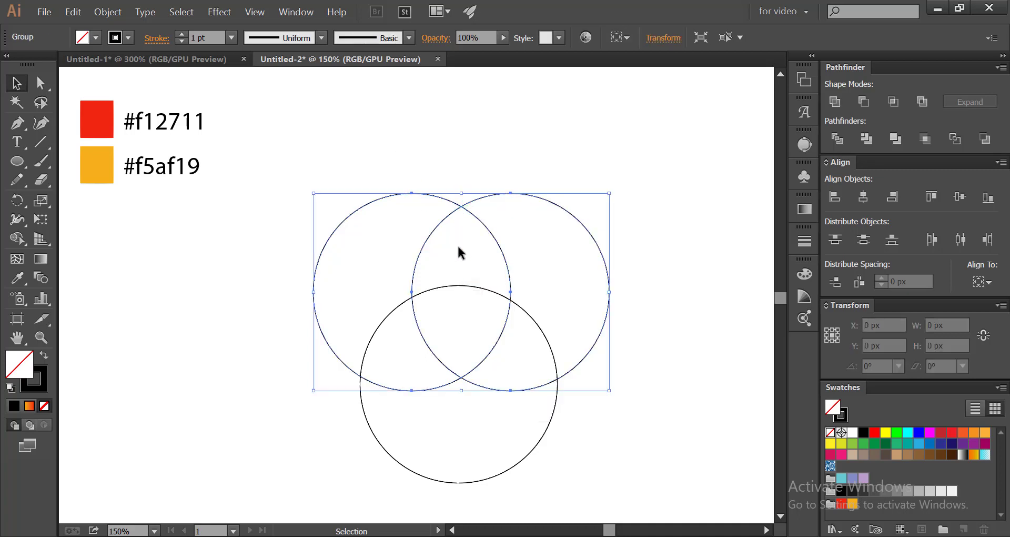
Align the grouped upper circles and the bottom circle to their horizontal centre, using Align to Selection
drag(256, 152, 621, 463)
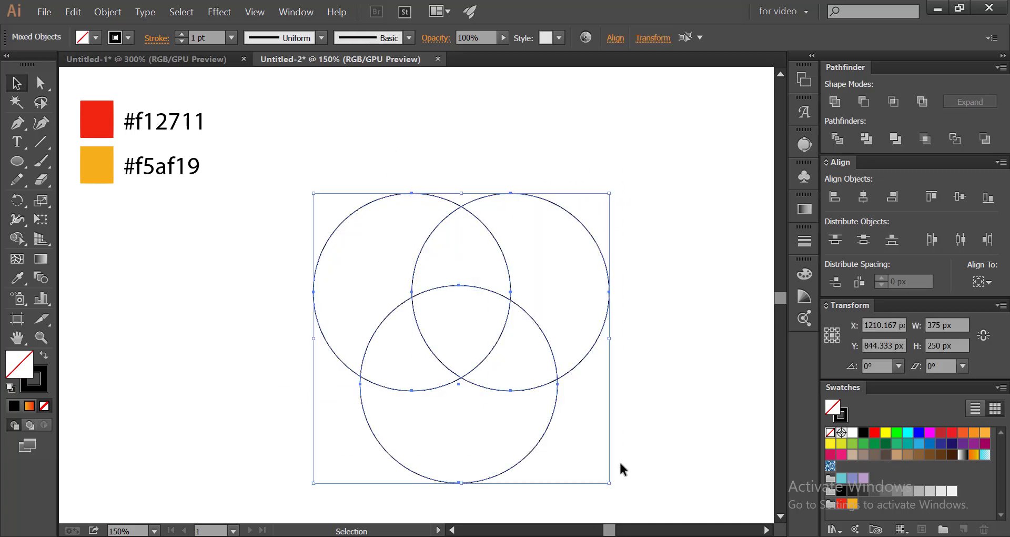
click(613, 41)
click(604, 160)
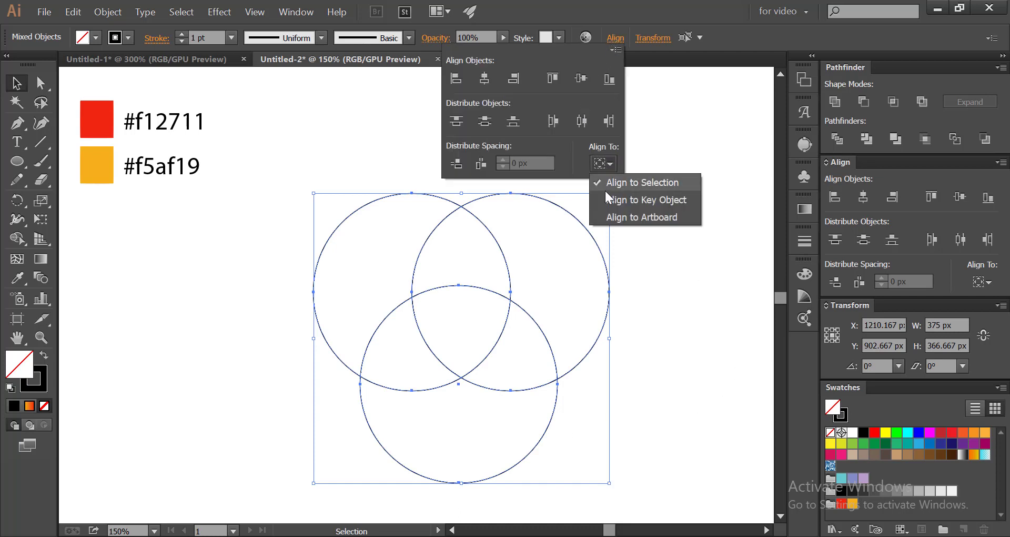
click(606, 185)
click(483, 78)
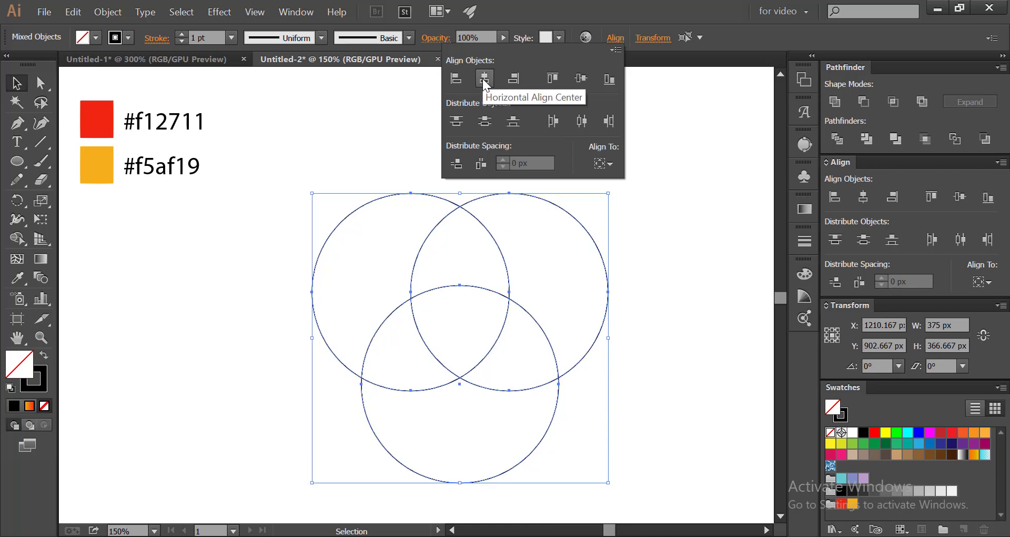
click(327, 130)
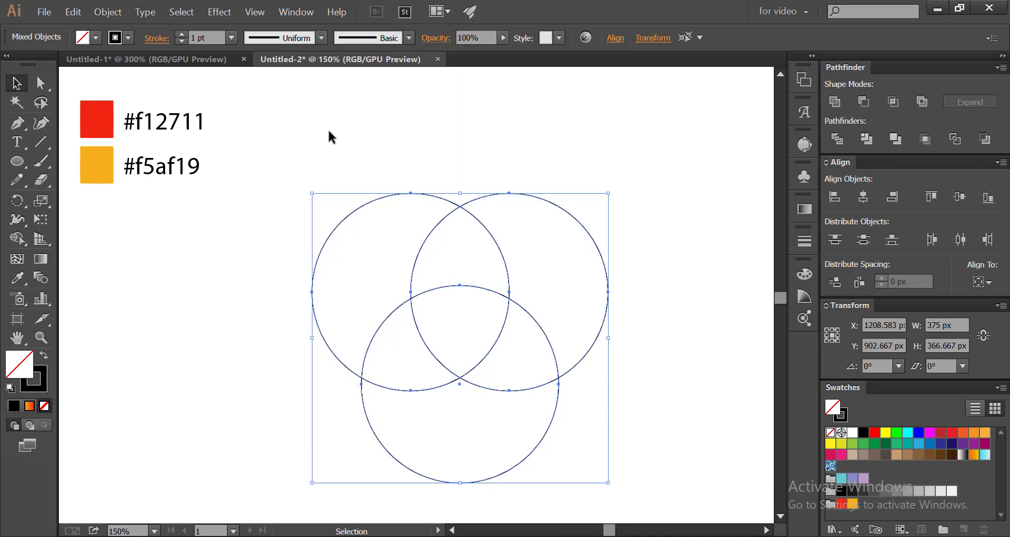
click(329, 137)
Duplicate the bottom circle in place and move the copy straight up about 64 px
click(390, 313)
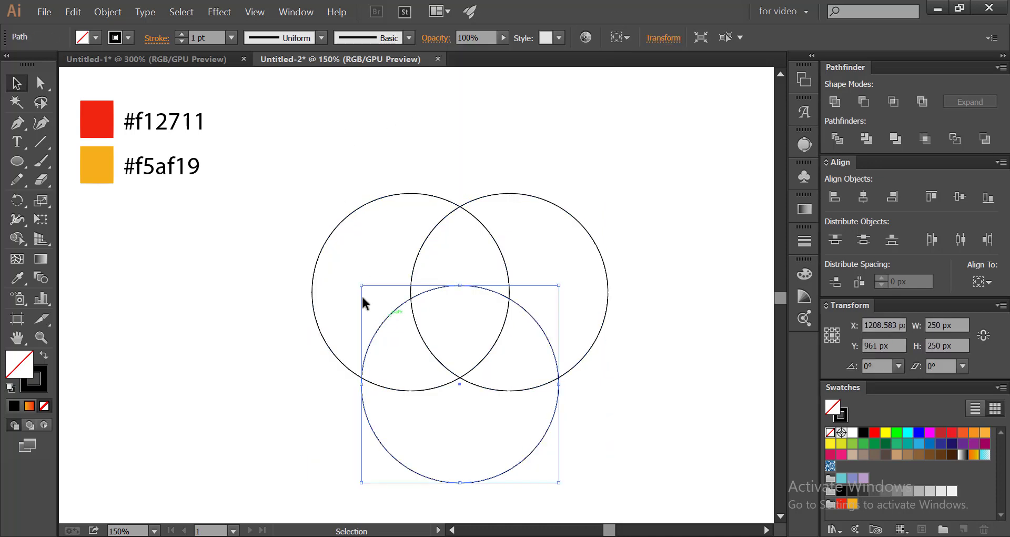
click(81, 13)
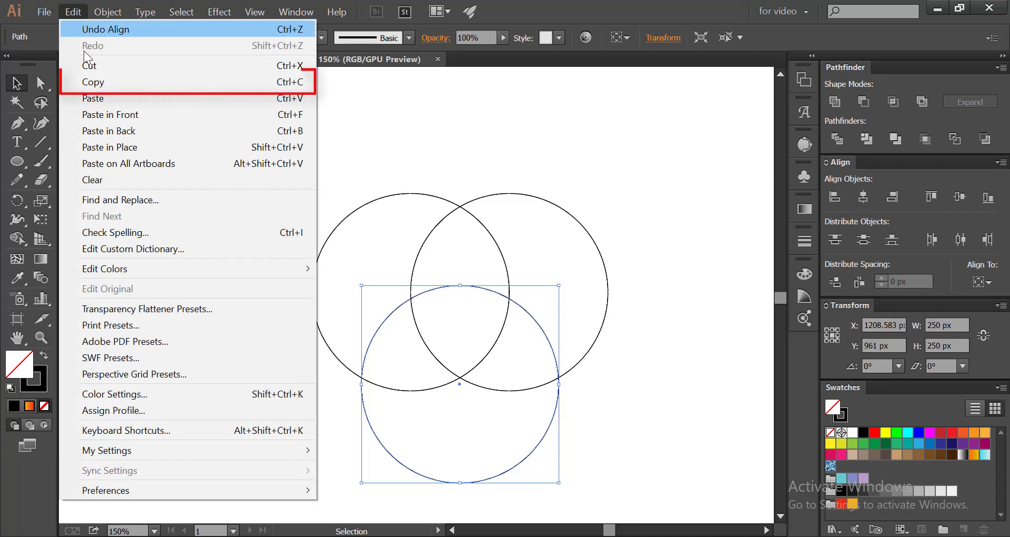
click(87, 81)
click(76, 11)
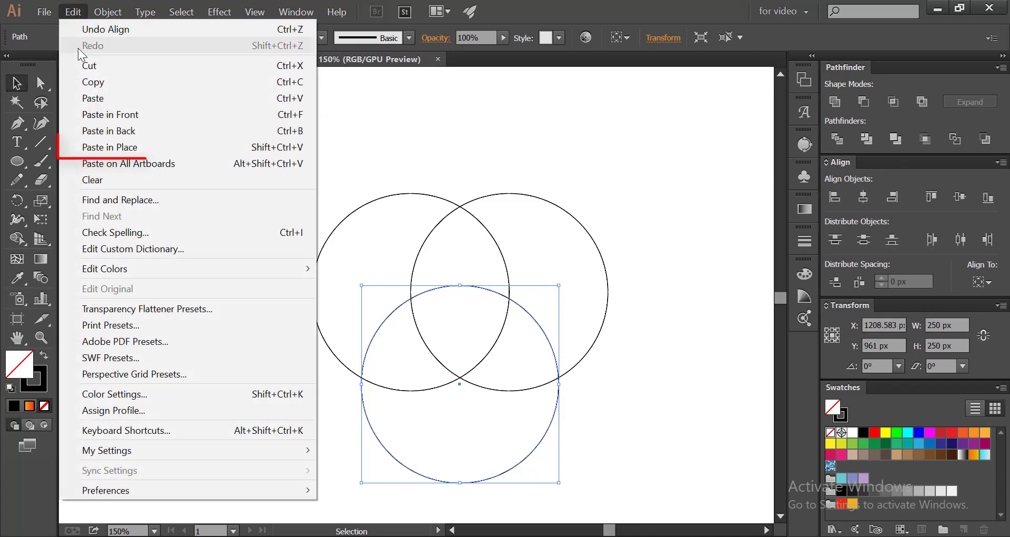
click(93, 147)
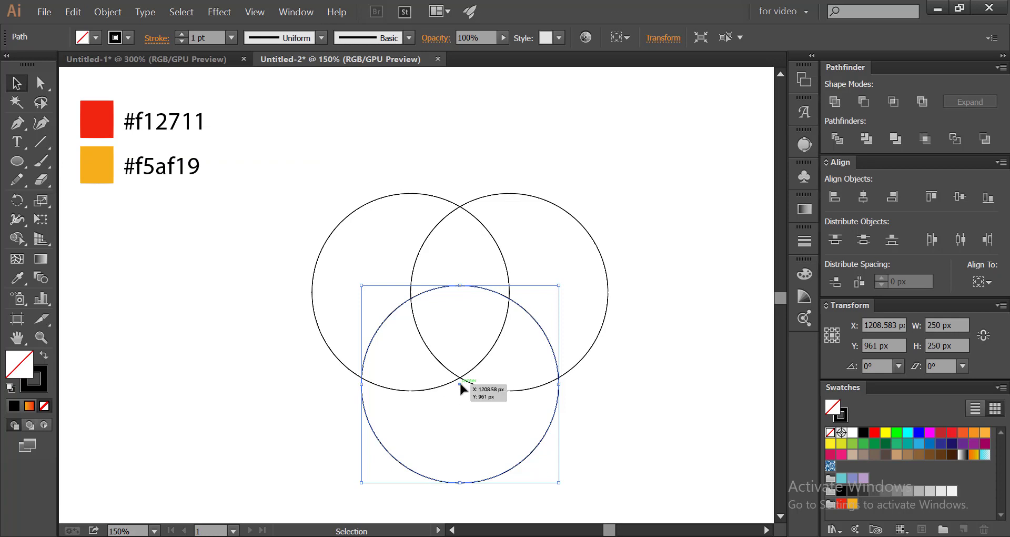
drag(460, 384, 461, 335)
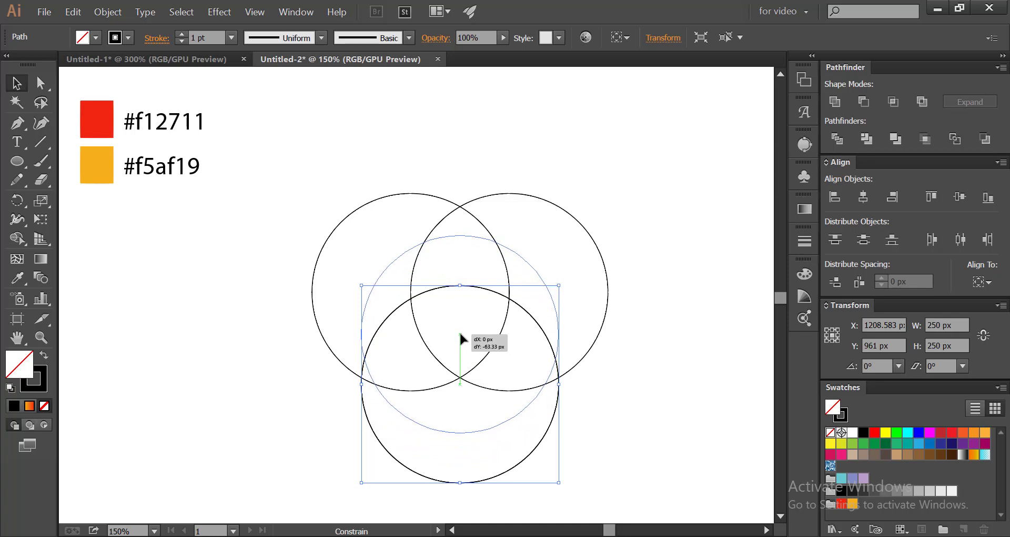
drag(460, 334, 460, 333)
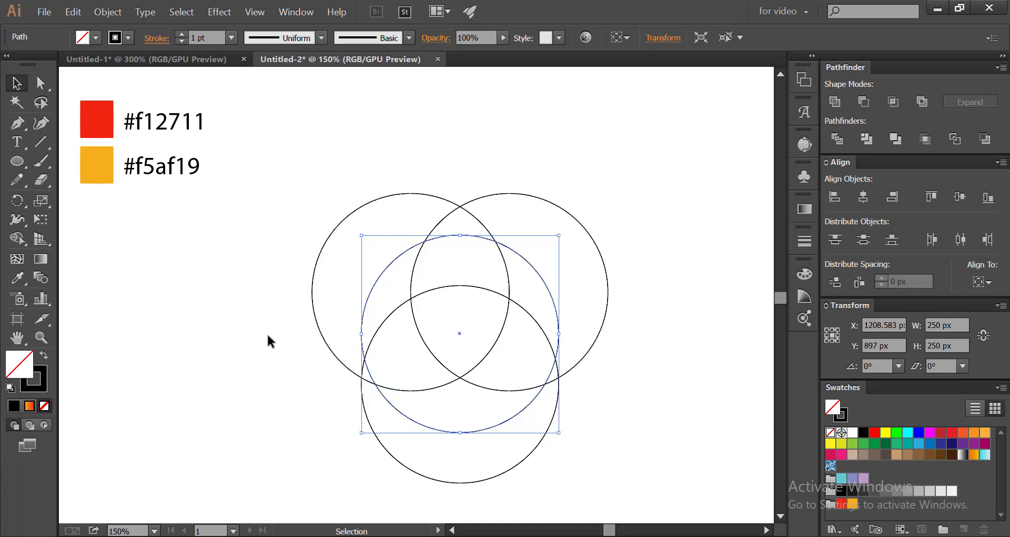
Nudge the new central circle up about 7 px to a Y position of 890 px, then deselect it
key(Up)
key(Up)
key(Up)
key(Up)
key(Up)
key(Up)
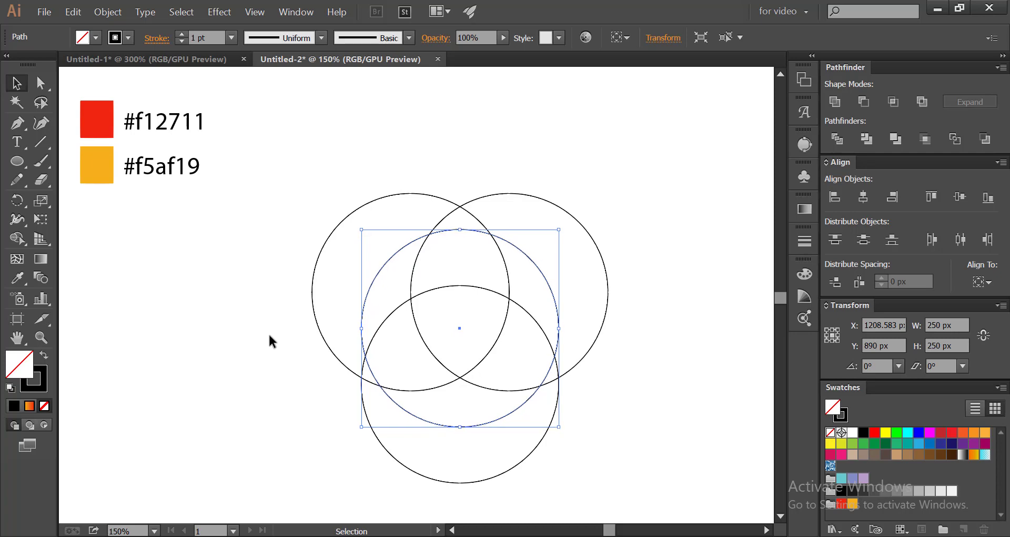
click(276, 330)
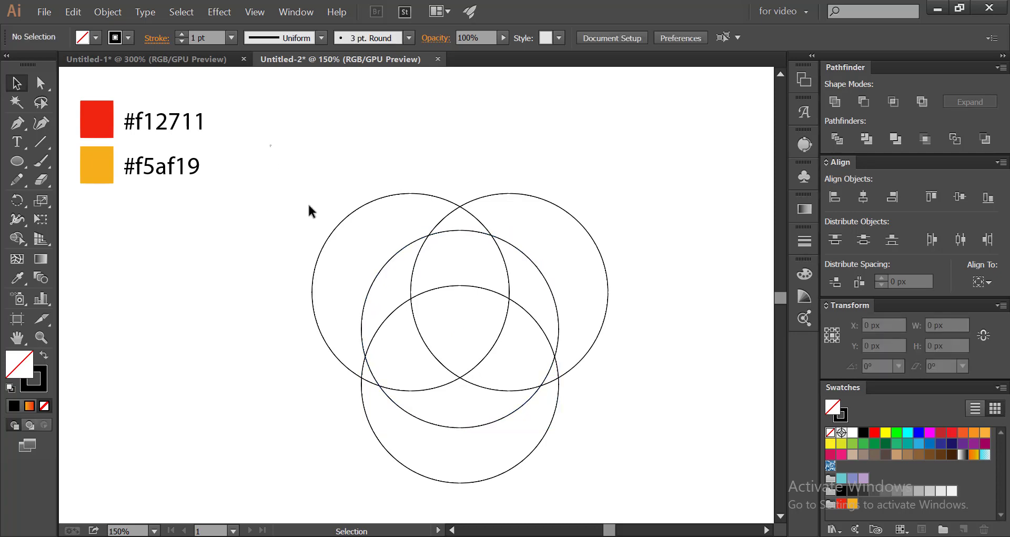
Select all four circles and merge their overlapping regions into three interlocking swirl blades around the centre with the Shape Builder tool
drag(271, 145, 614, 474)
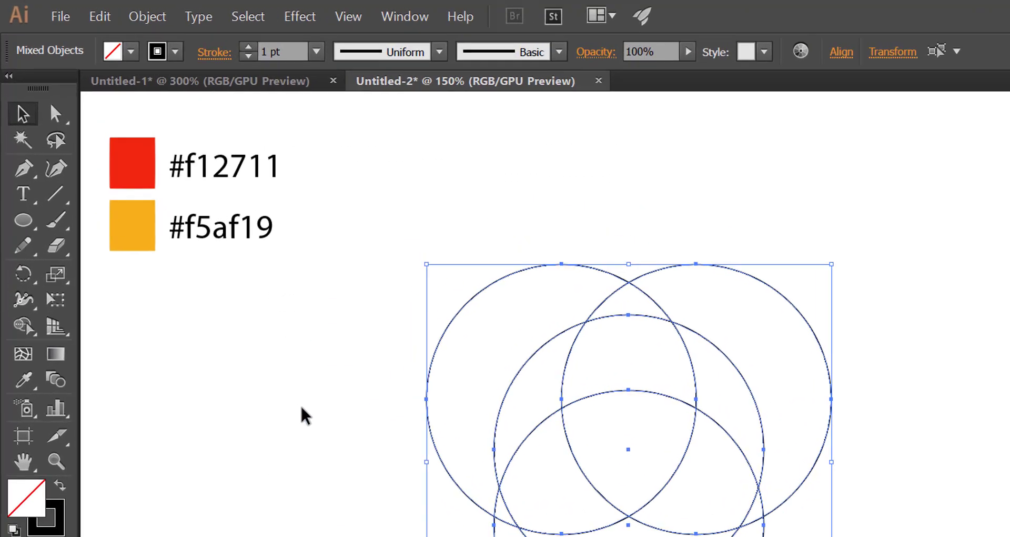
drag(21, 327, 108, 330)
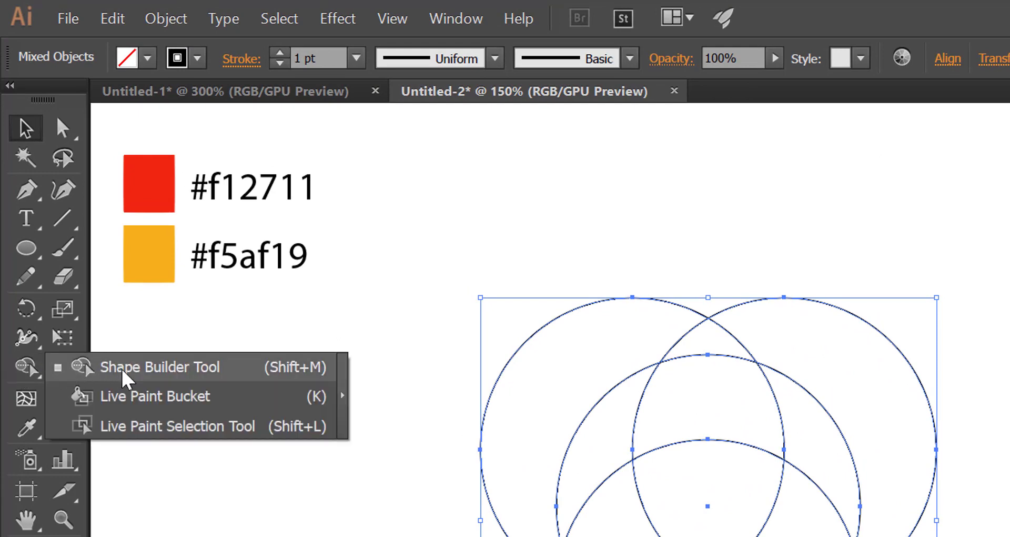
drag(122, 370, 122, 370)
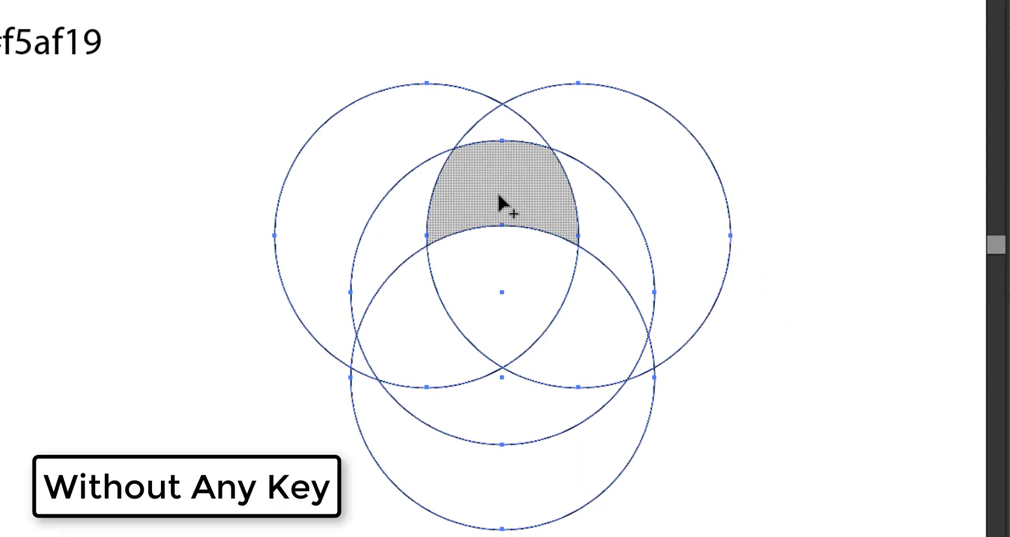
mouse_move(481, 189)
mouse_down()
mouse_move(519, 193)
mouse_move(603, 235)
mouse_up()
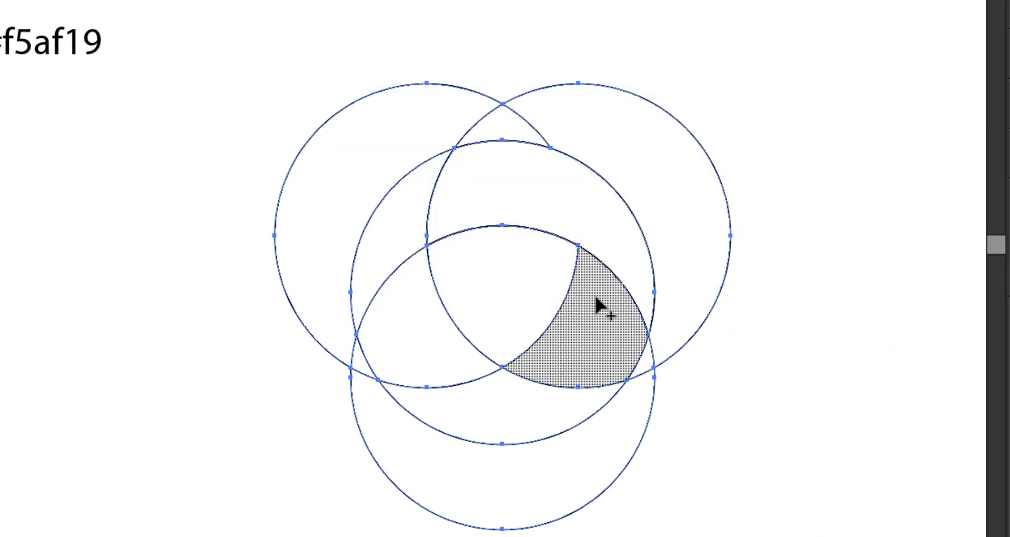
drag(596, 297, 490, 406)
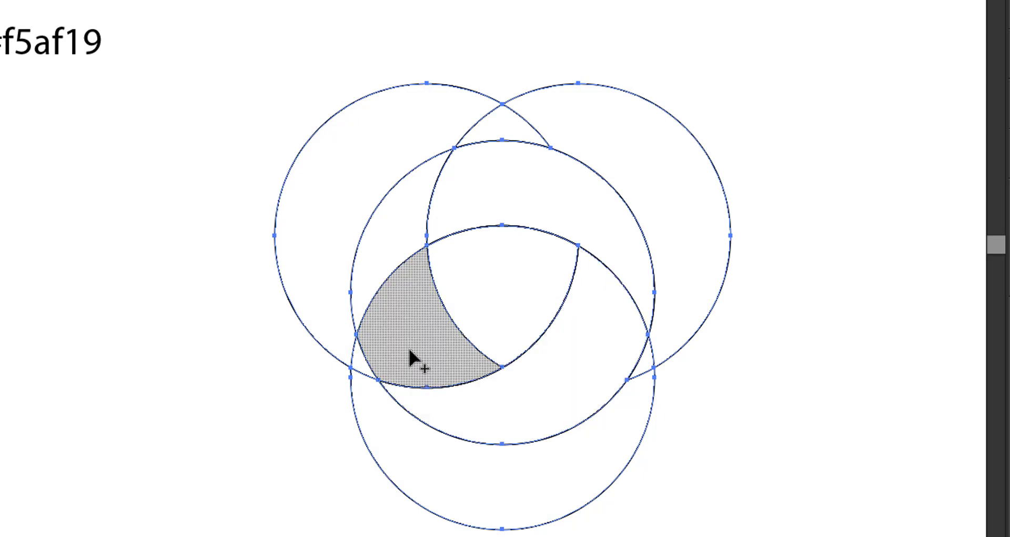
mouse_move(410, 353)
mouse_down()
mouse_move(395, 316)
mouse_move(394, 238)
mouse_up()
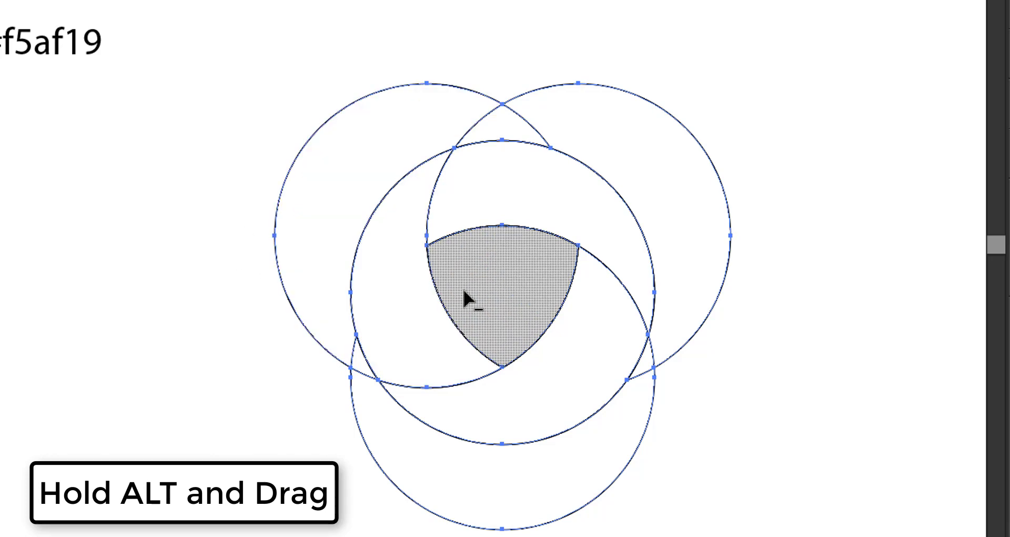
Remove the centre region and everything outside the central circle with the Shape Builder tool, then deselect the artwork
mouse_move(659, 181)
mouse_down()
mouse_move(681, 232)
mouse_move(686, 302)
mouse_move(632, 411)
mouse_up()
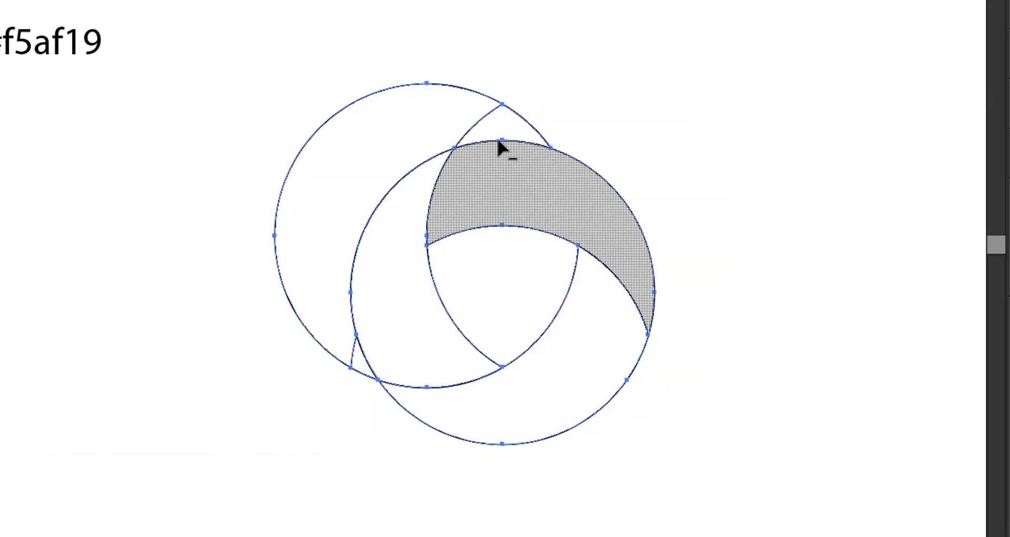
mouse_move(488, 126)
mouse_down()
mouse_move(390, 154)
mouse_move(345, 199)
mouse_move(308, 262)
mouse_move(306, 301)
mouse_move(323, 338)
mouse_move(357, 367)
mouse_up()
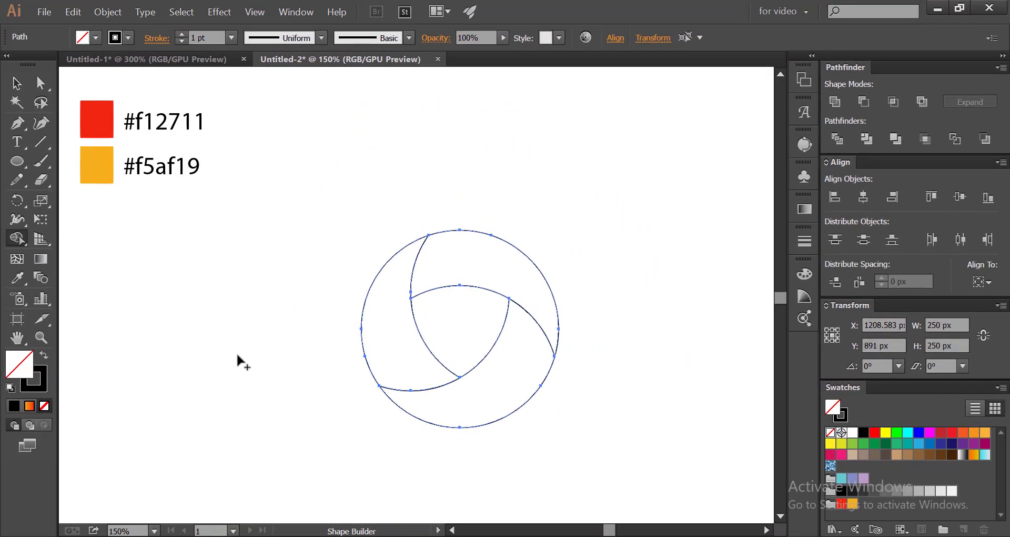
click(16, 83)
click(258, 320)
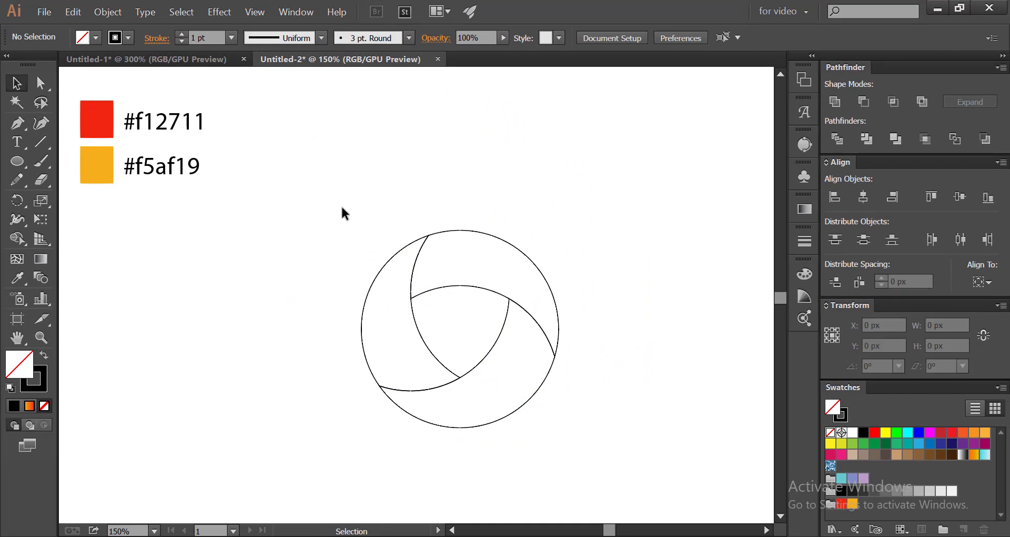
Swap fill and stroke on all three blades so they have a black fill and no stroke
drag(330, 188, 572, 446)
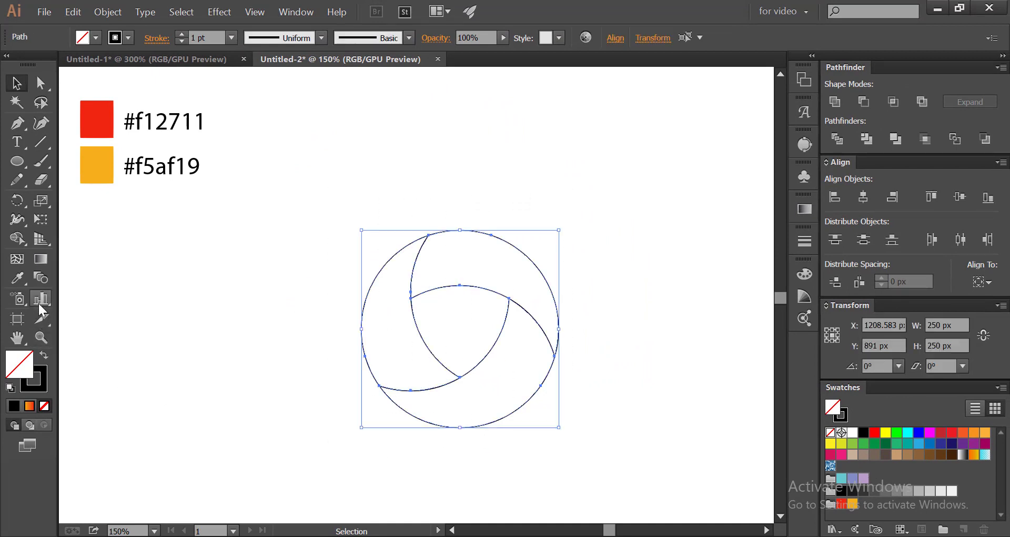
click(41, 353)
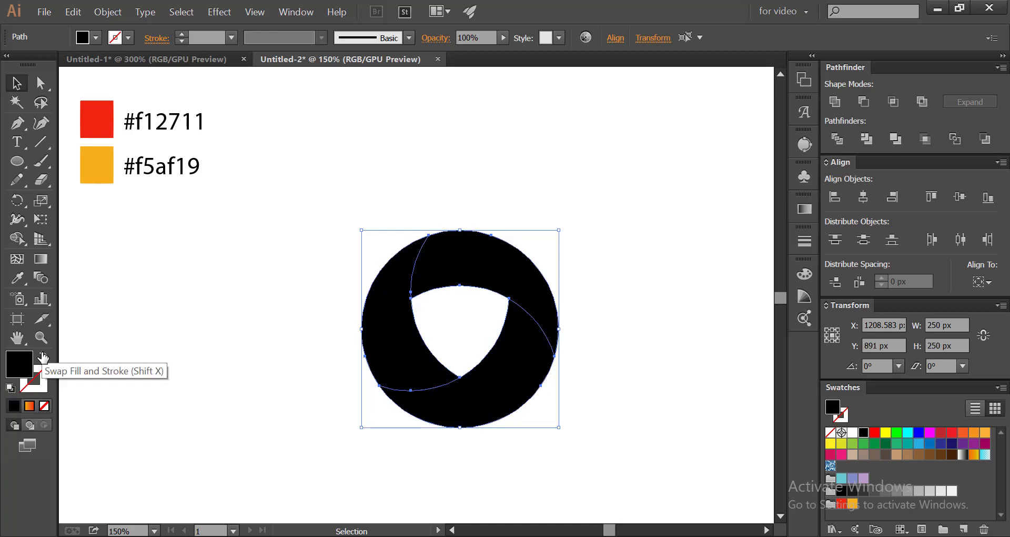
click(227, 339)
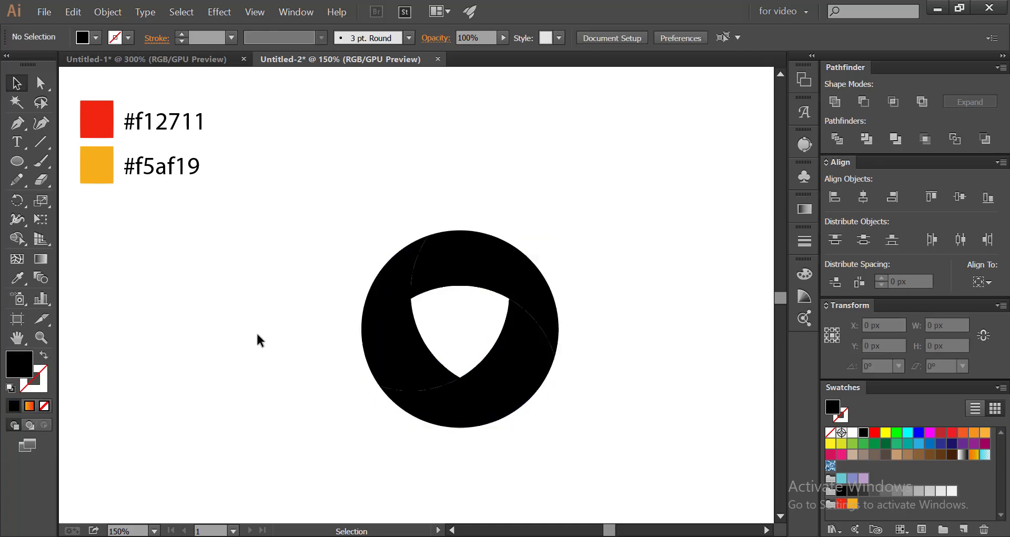
click(437, 283)
click(309, 210)
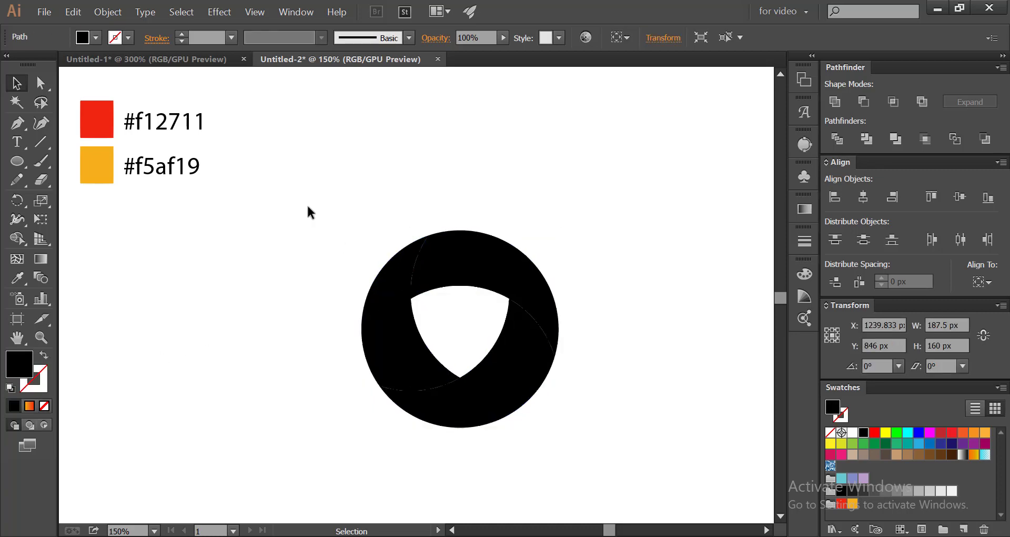
Fill all three blades with a linear white-to-black gradient, then deselect them
drag(309, 209, 565, 445)
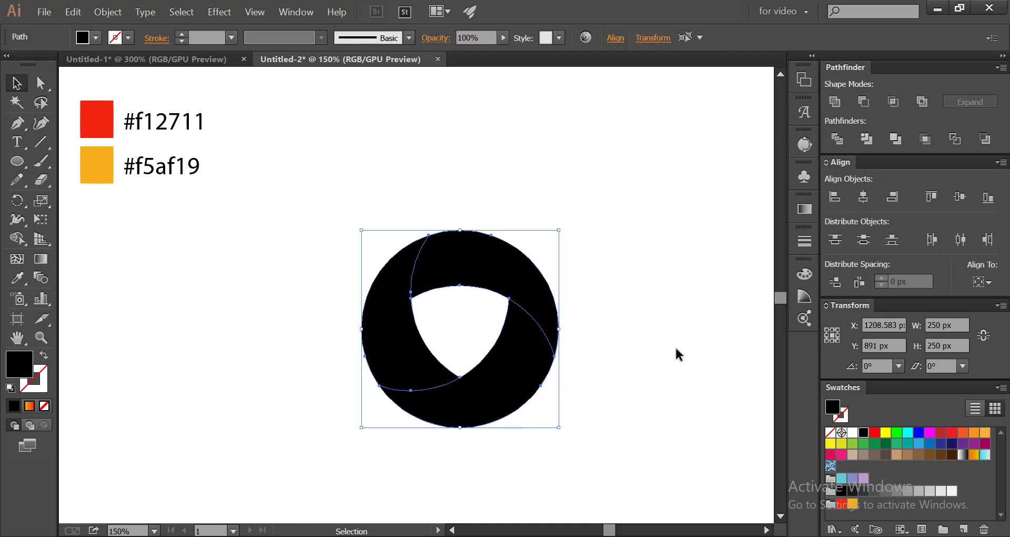
right_click(803, 210)
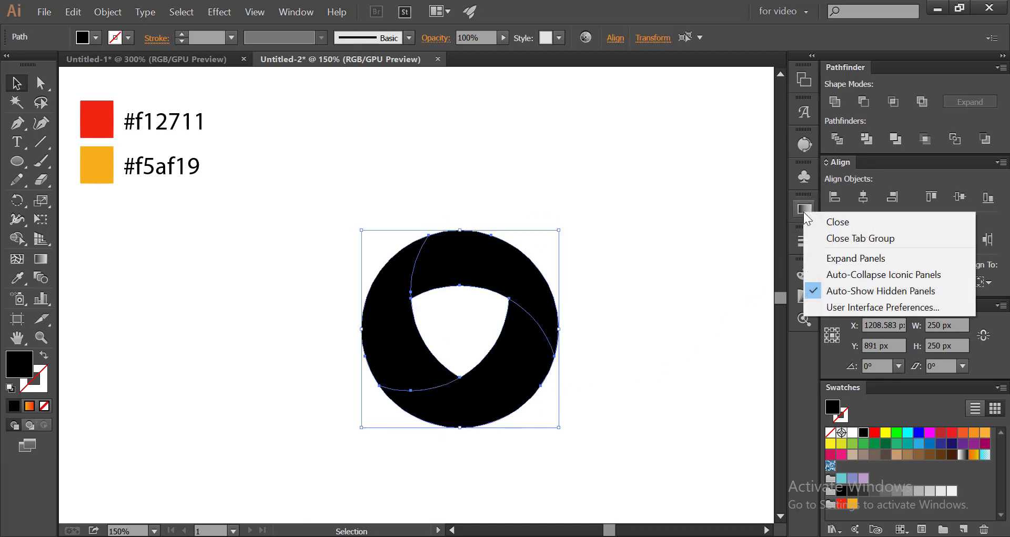
click(803, 210)
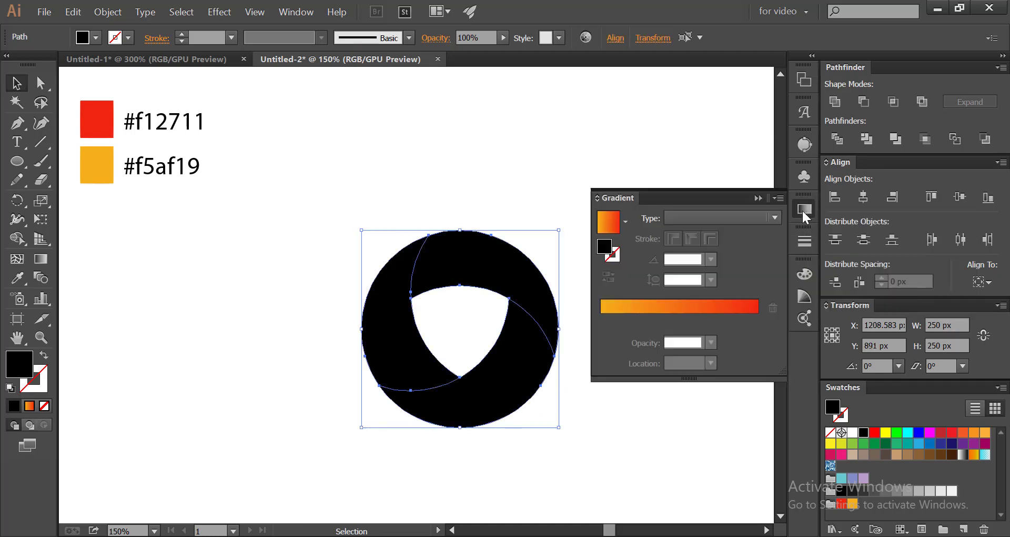
click(626, 220)
click(549, 256)
click(553, 255)
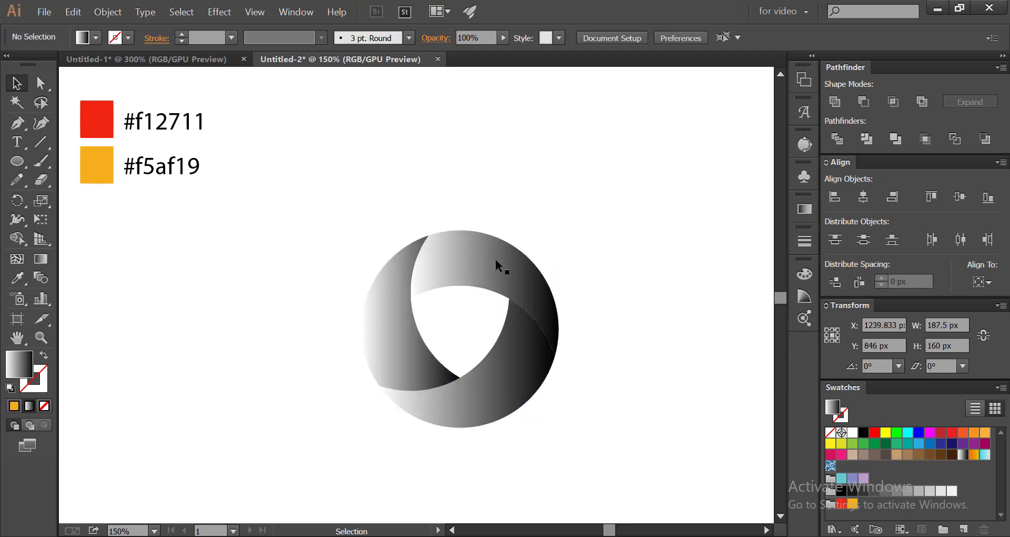
Recolour the upper blade's linear gradient with the red #f12711 swatch as start stop and the orange #f5af19 swatch as end stop
click(496, 261)
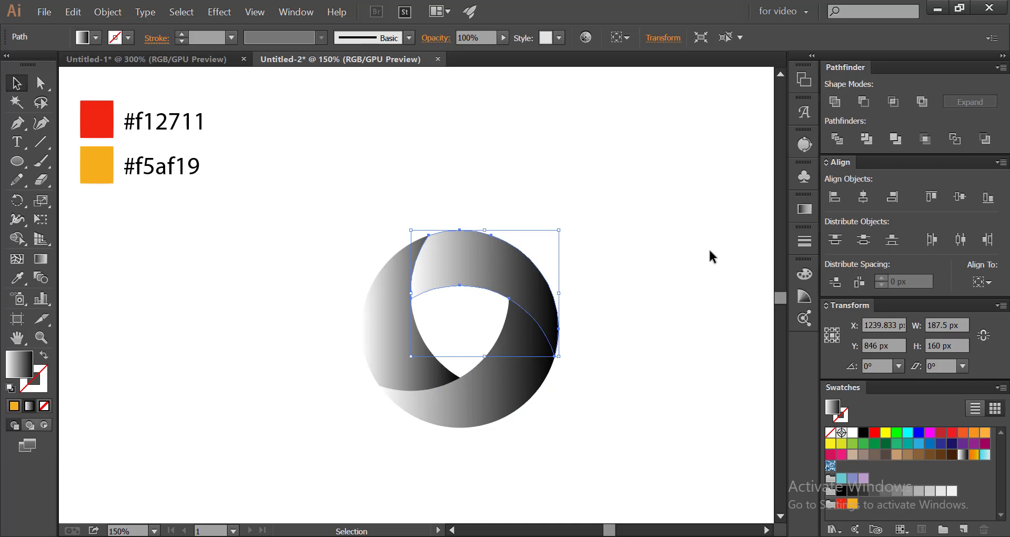
click(804, 209)
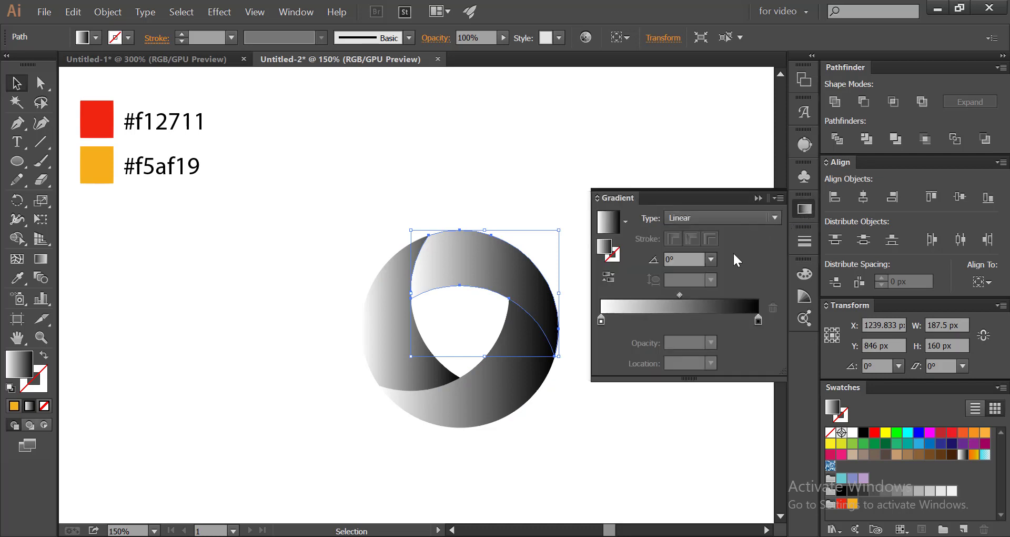
double_click(601, 319)
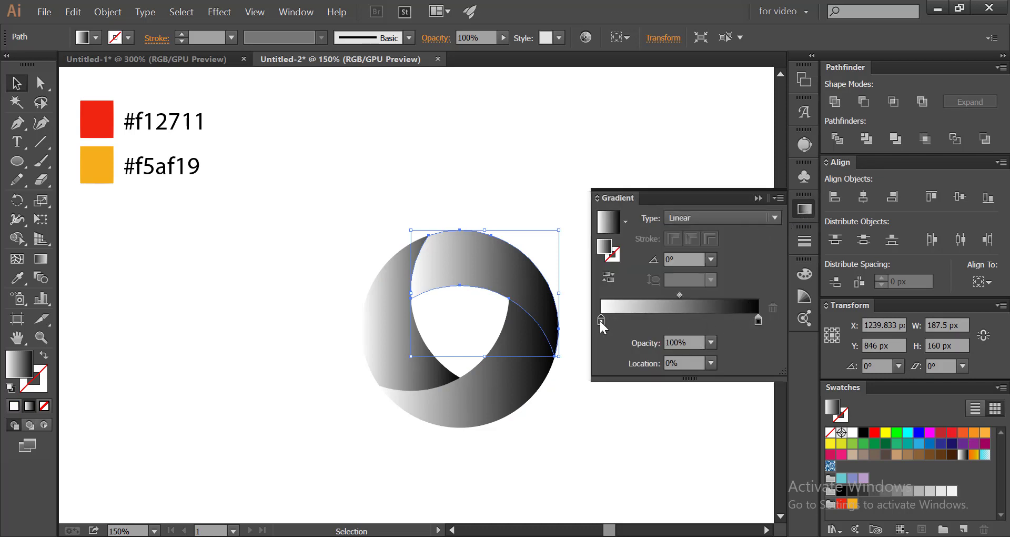
click(587, 427)
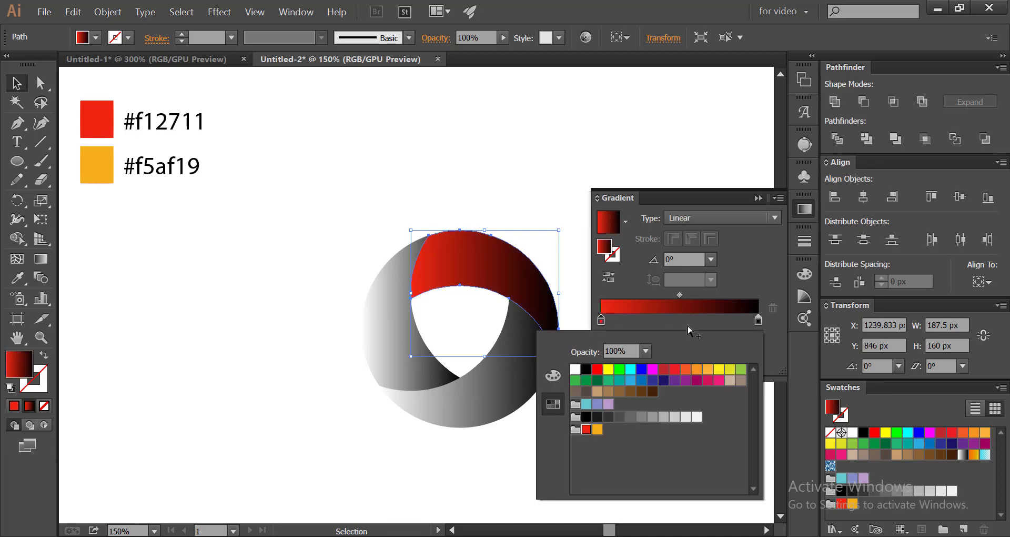
double_click(758, 320)
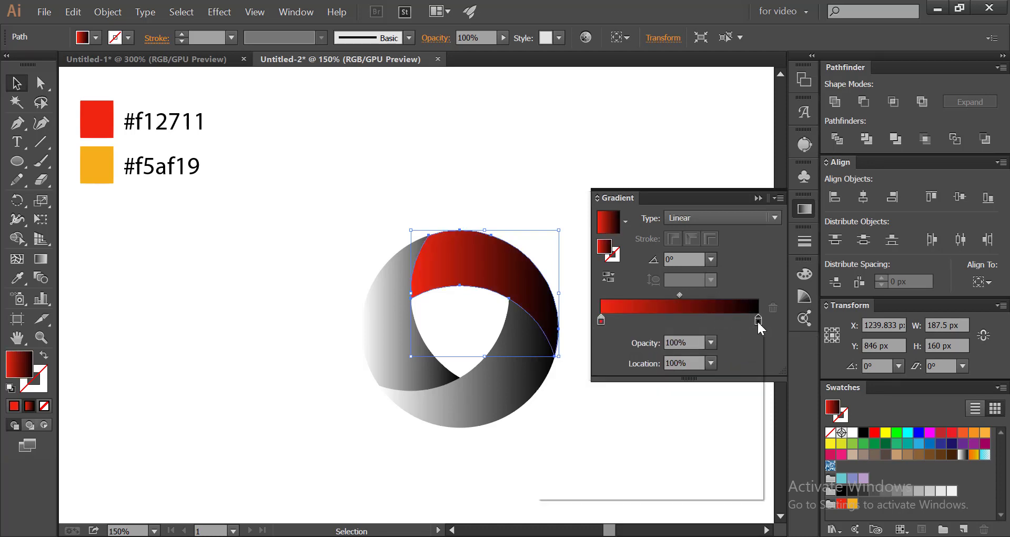
click(597, 429)
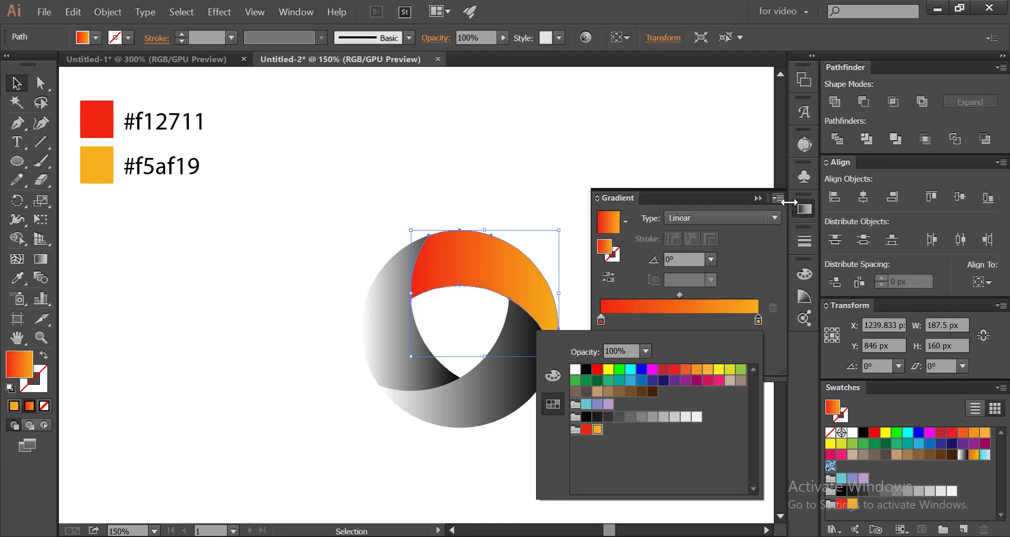
click(809, 212)
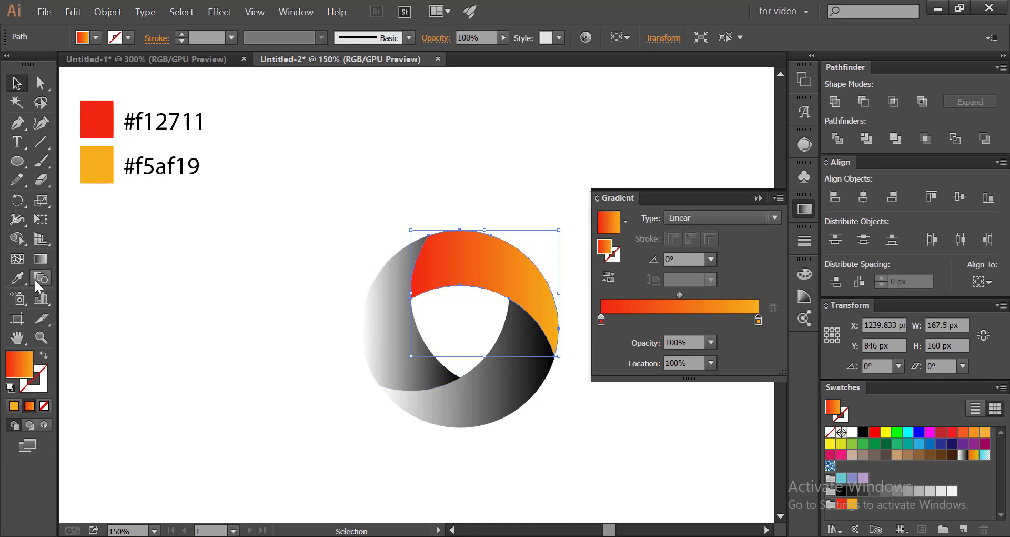
Copy the upper blade's red-to-orange gradient to the left and bottom blades with the Eyedropper tool
click(383, 342)
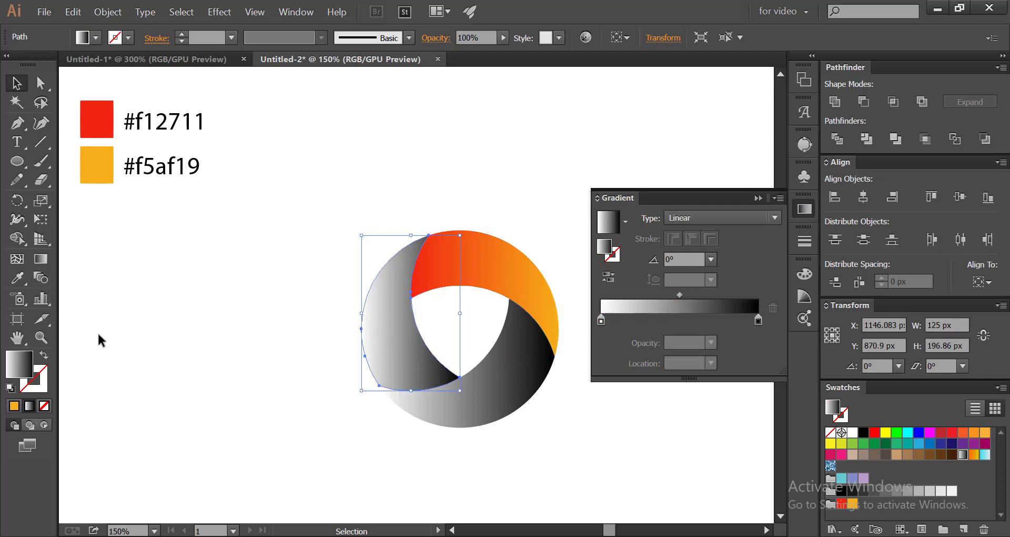
click(17, 278)
click(457, 270)
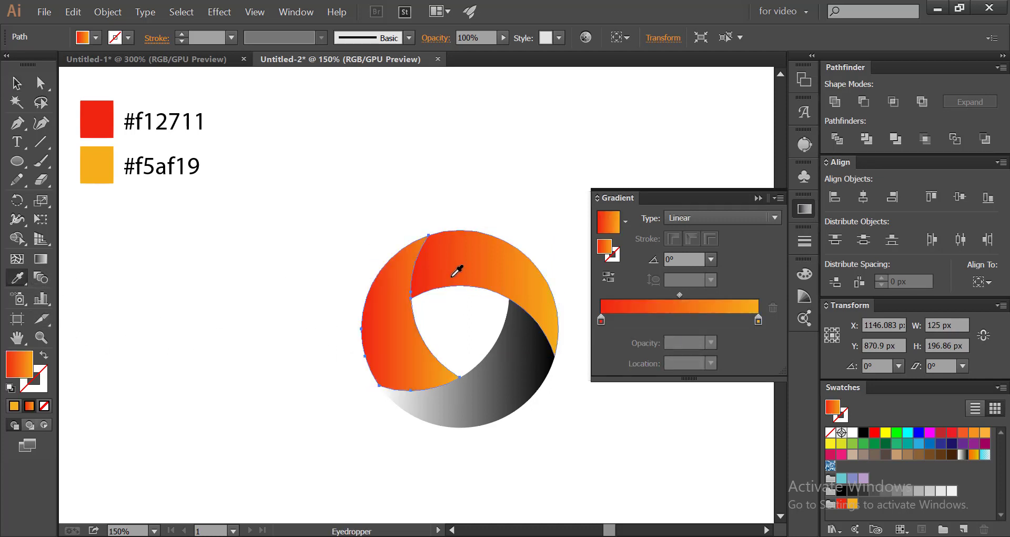
ctrl+click(475, 390)
click(405, 330)
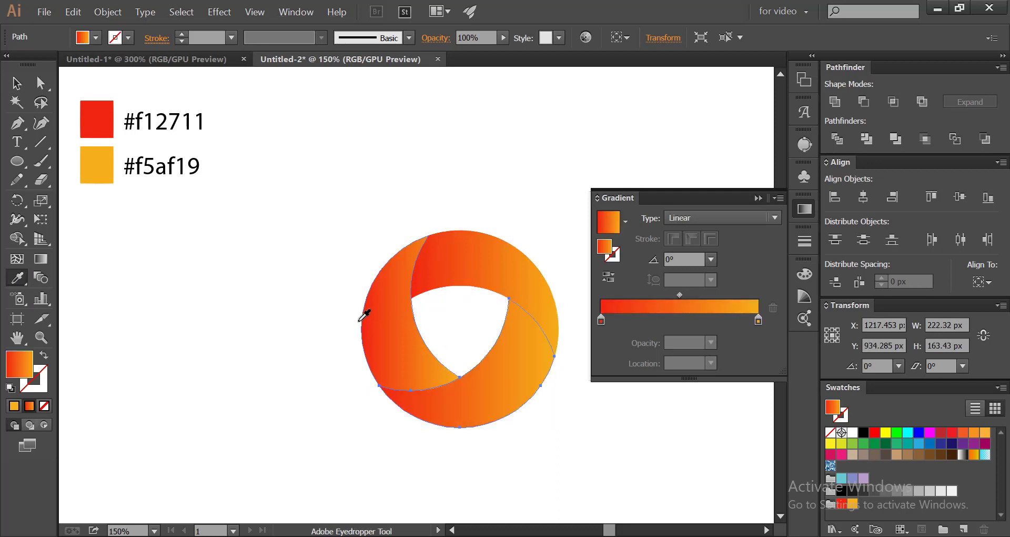
click(17, 83)
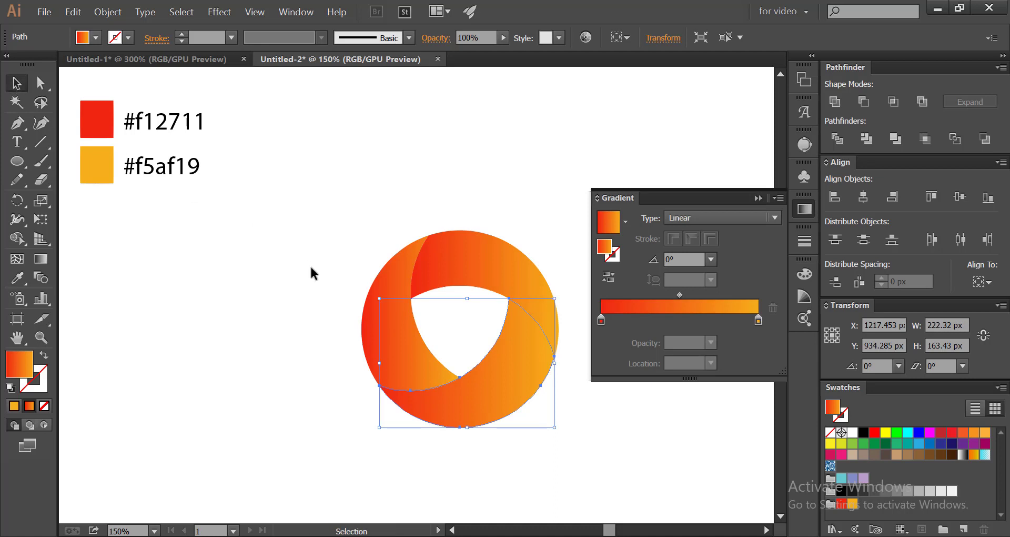
Set the left blade's gradient angle to -45° and reverse its gradient
click(371, 335)
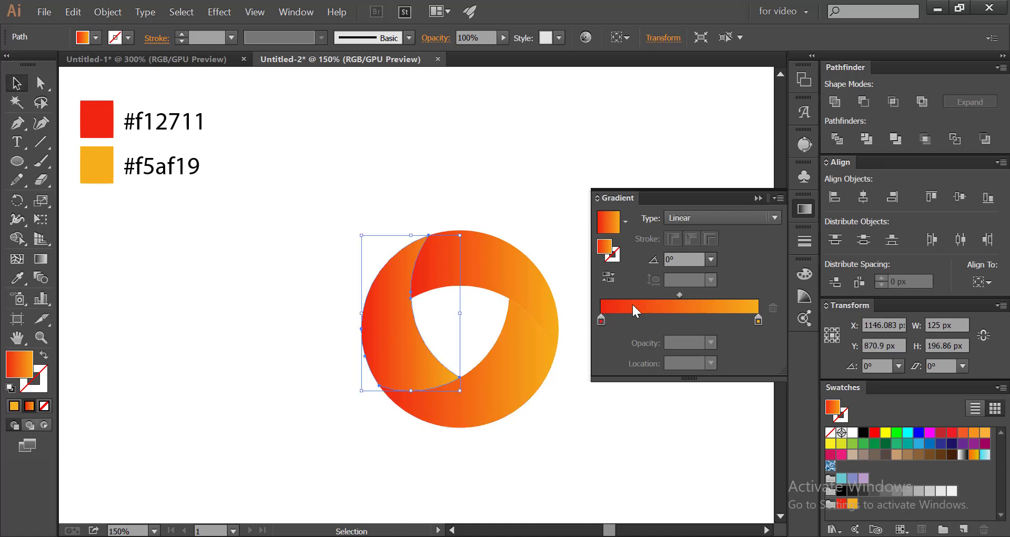
click(711, 259)
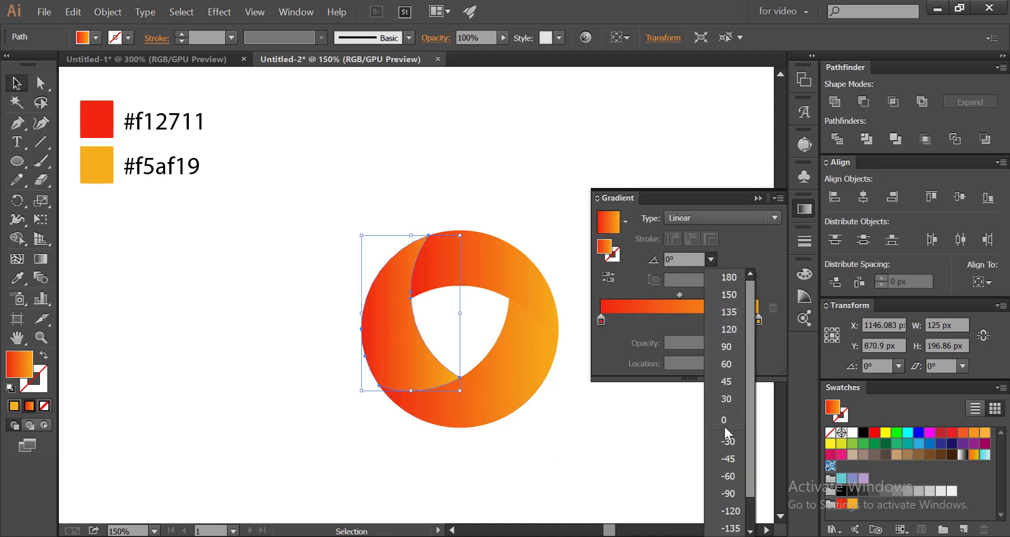
click(729, 459)
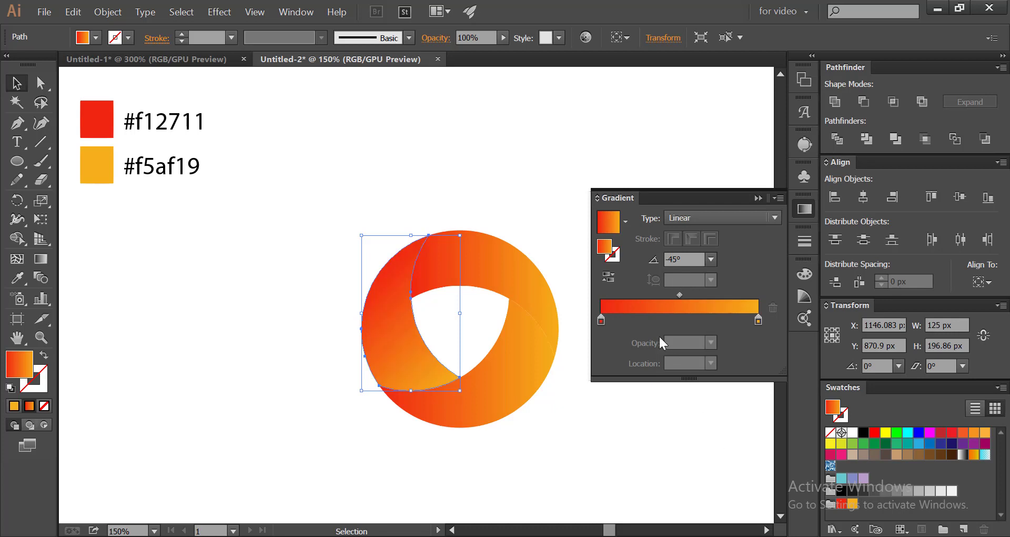
click(609, 276)
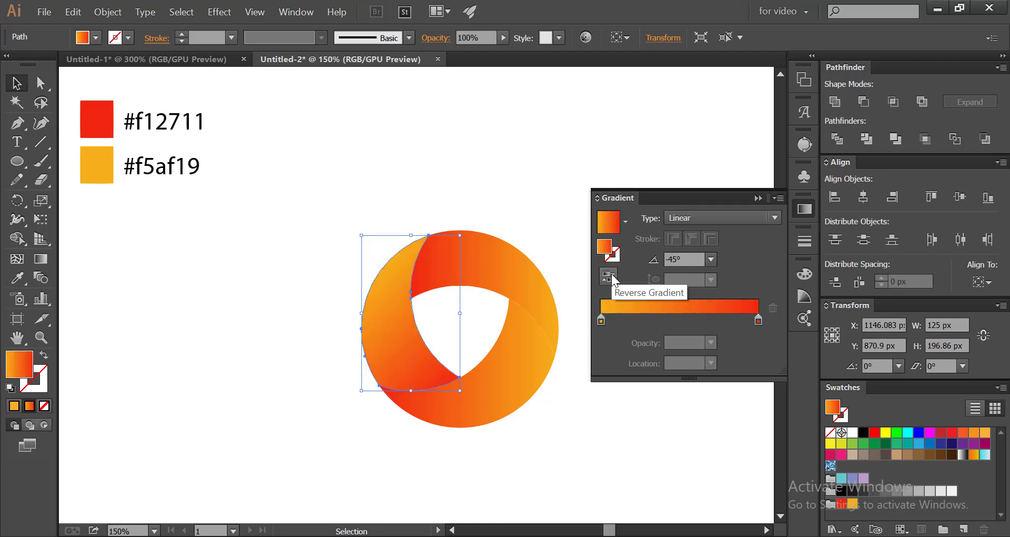
Set the bottom blade's gradient angle to 45°
click(500, 375)
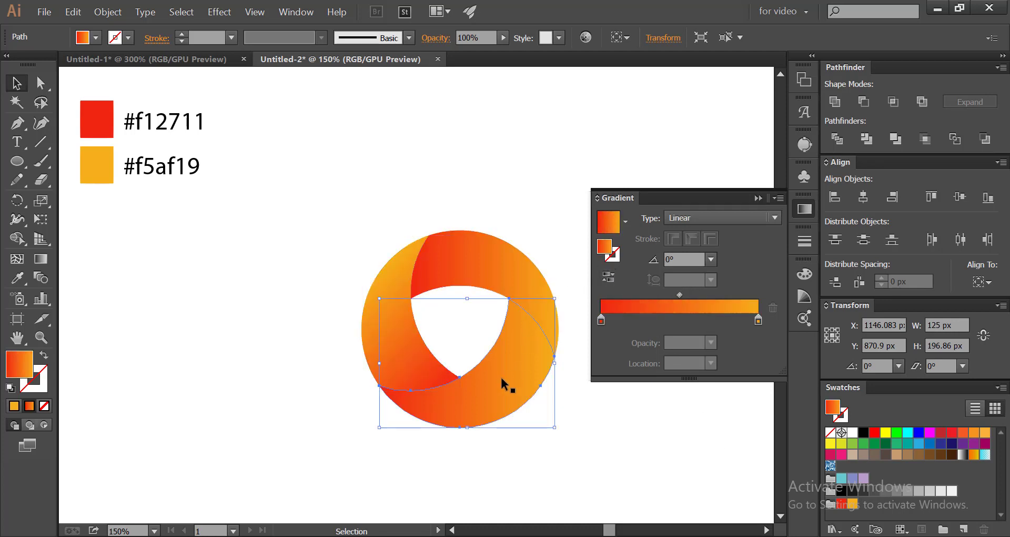
click(710, 259)
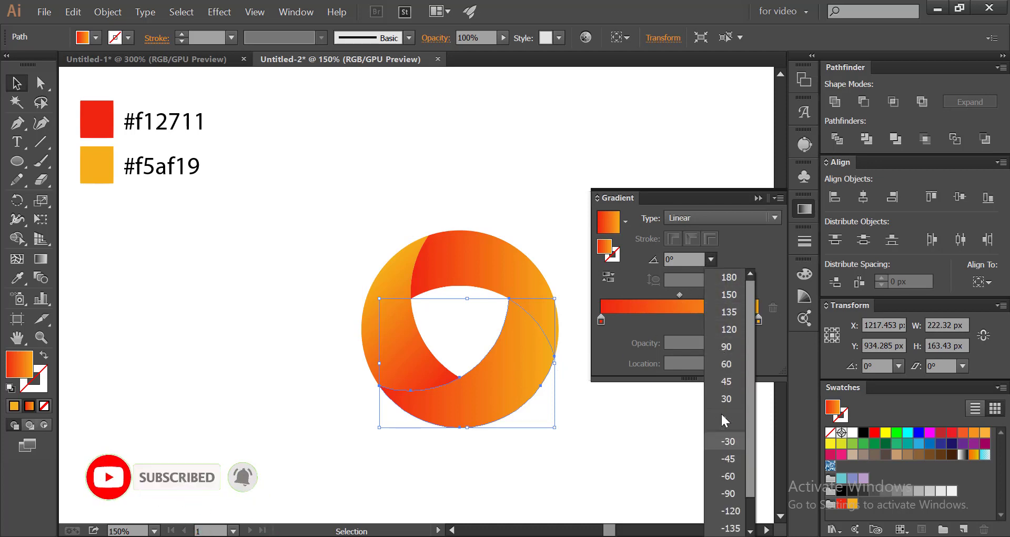
click(722, 380)
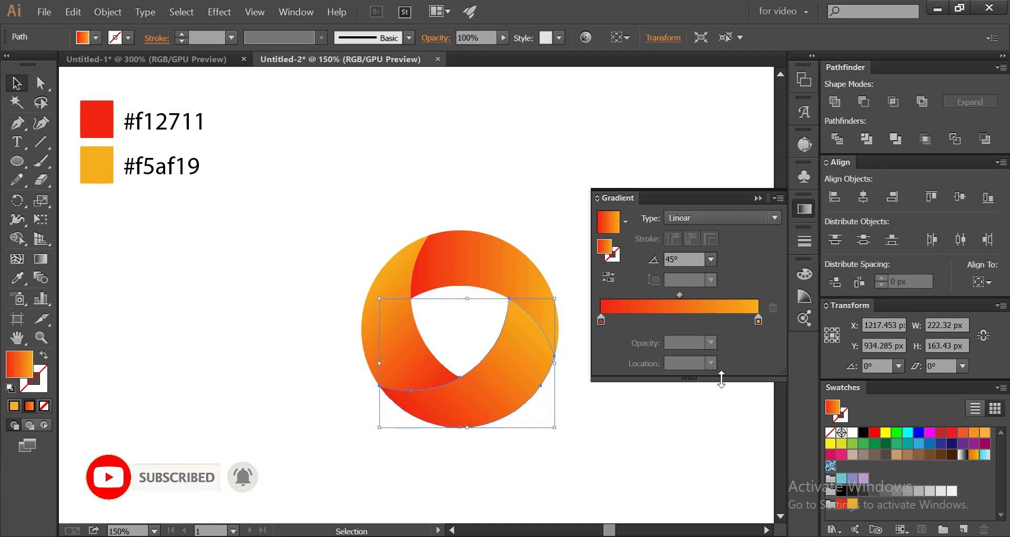
Reverse the bottom blade's gradient so orange is the start colour and red the end colour
click(612, 275)
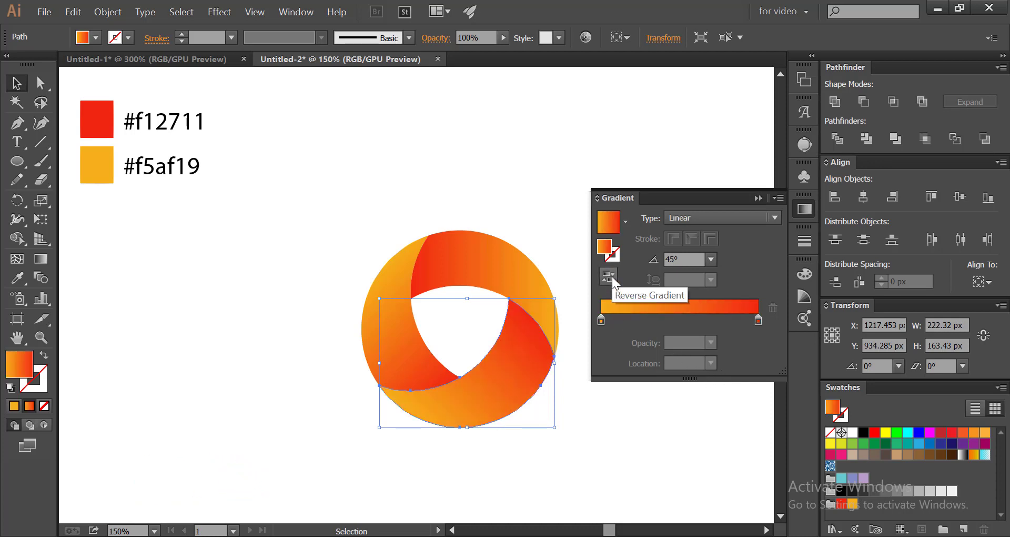
click(801, 206)
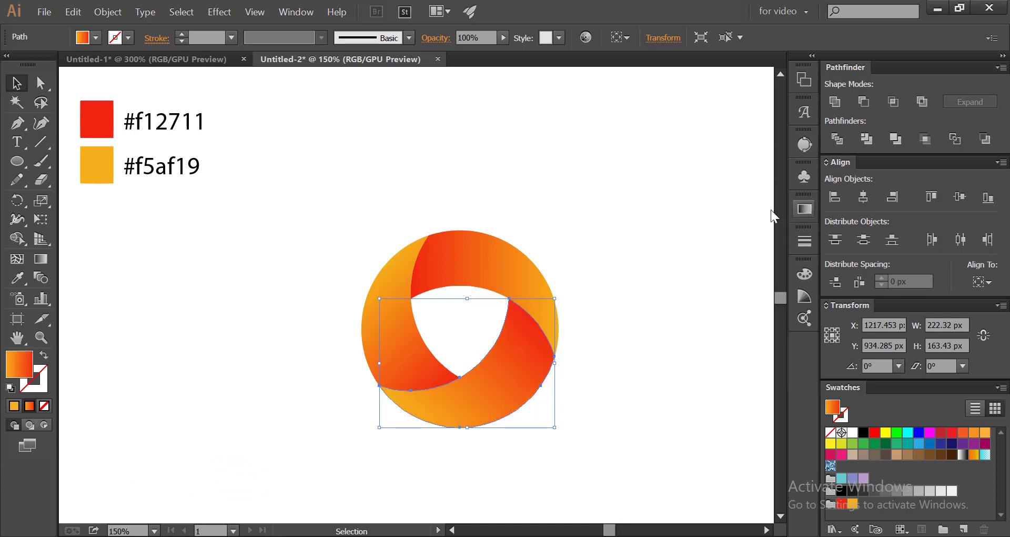
Group the three gradient blades of the circular logo into one object
drag(334, 195, 590, 457)
right_click(394, 270)
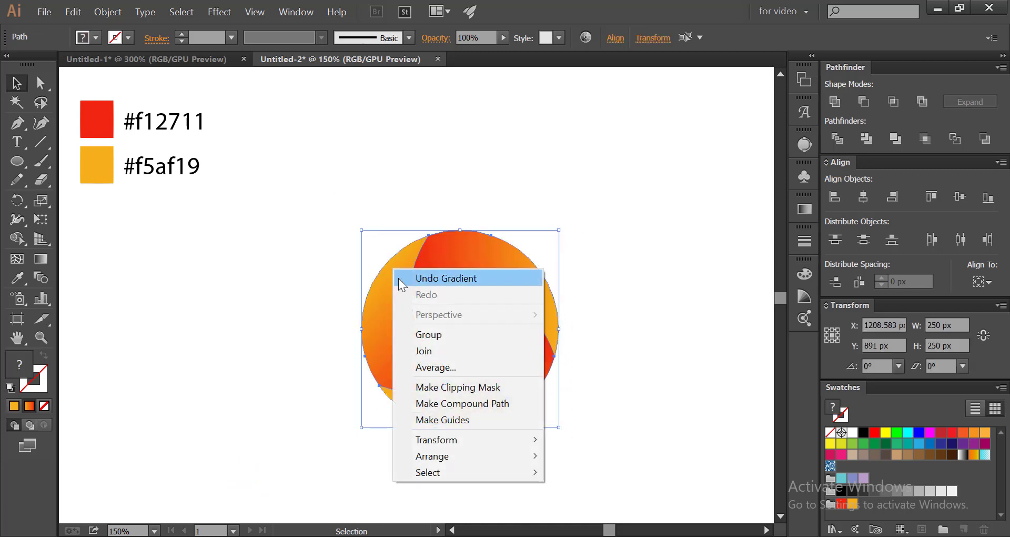
click(415, 333)
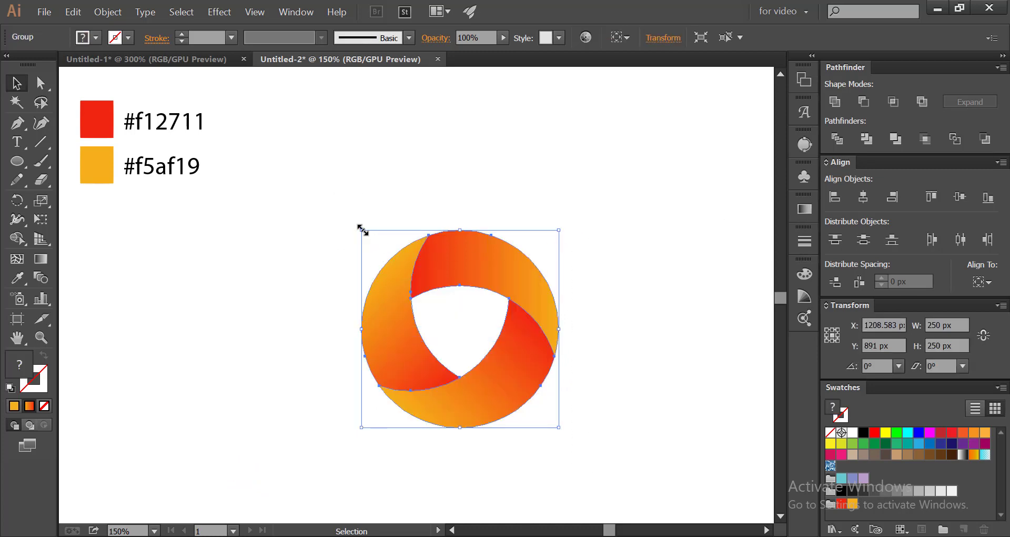
Enlarge the grouped logo proportionally about its centre to almost twice its size, move it slightly upward, and deselect it
drag(363, 230, 280, 149)
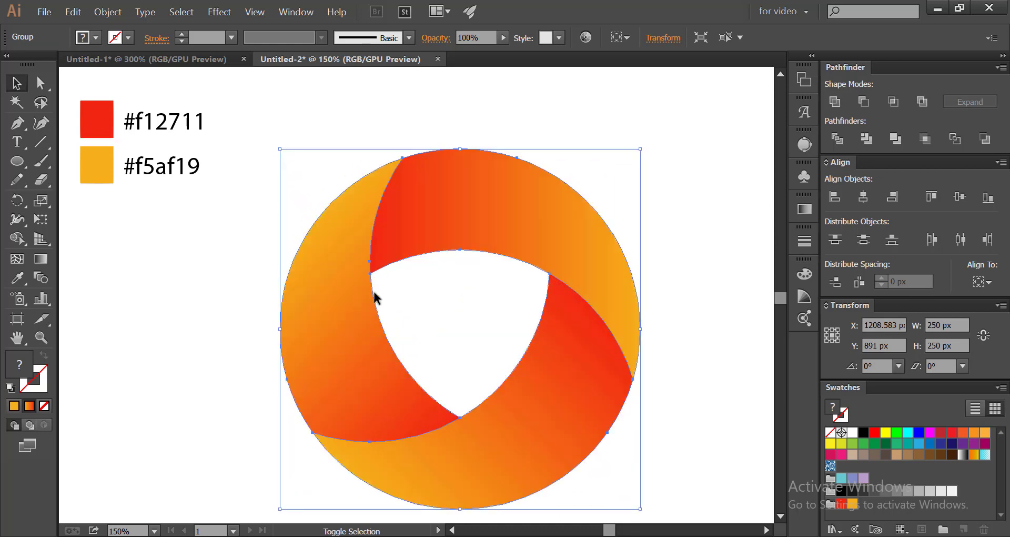
drag(385, 392, 381, 364)
click(208, 297)
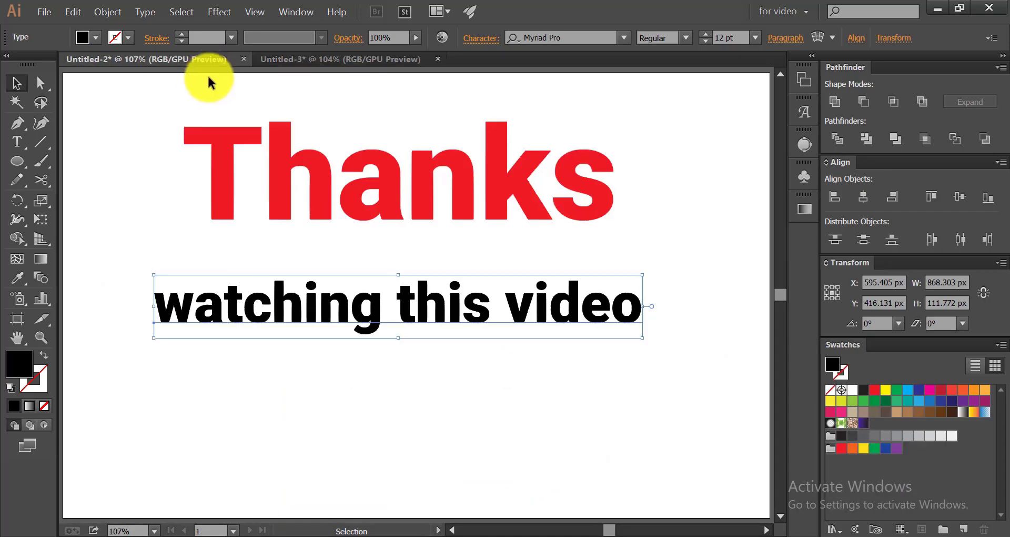